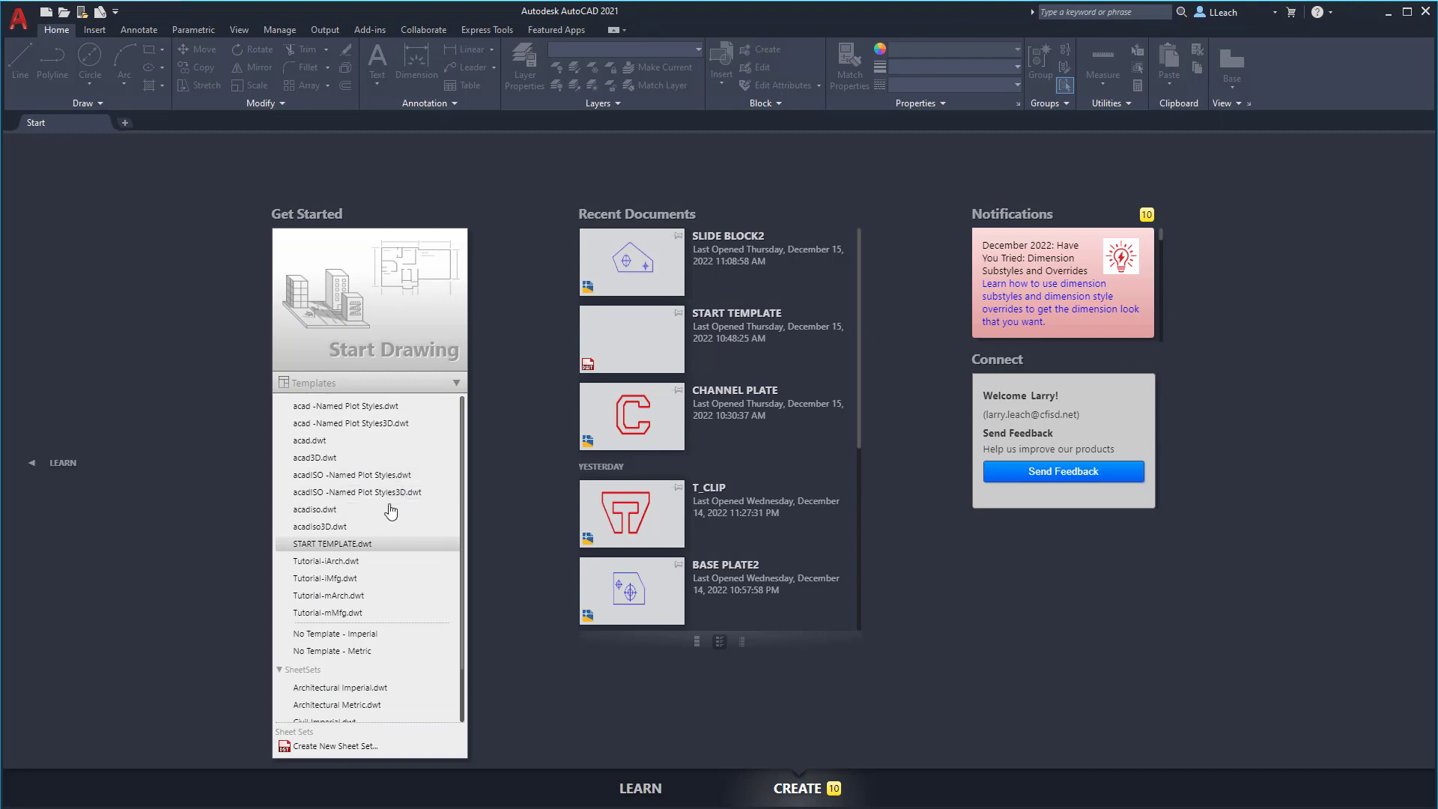
Start a new drawing from START TEMPLATE.dwt and draw a circle of diameter 7 centred at 0,0.
left_click(342, 544)
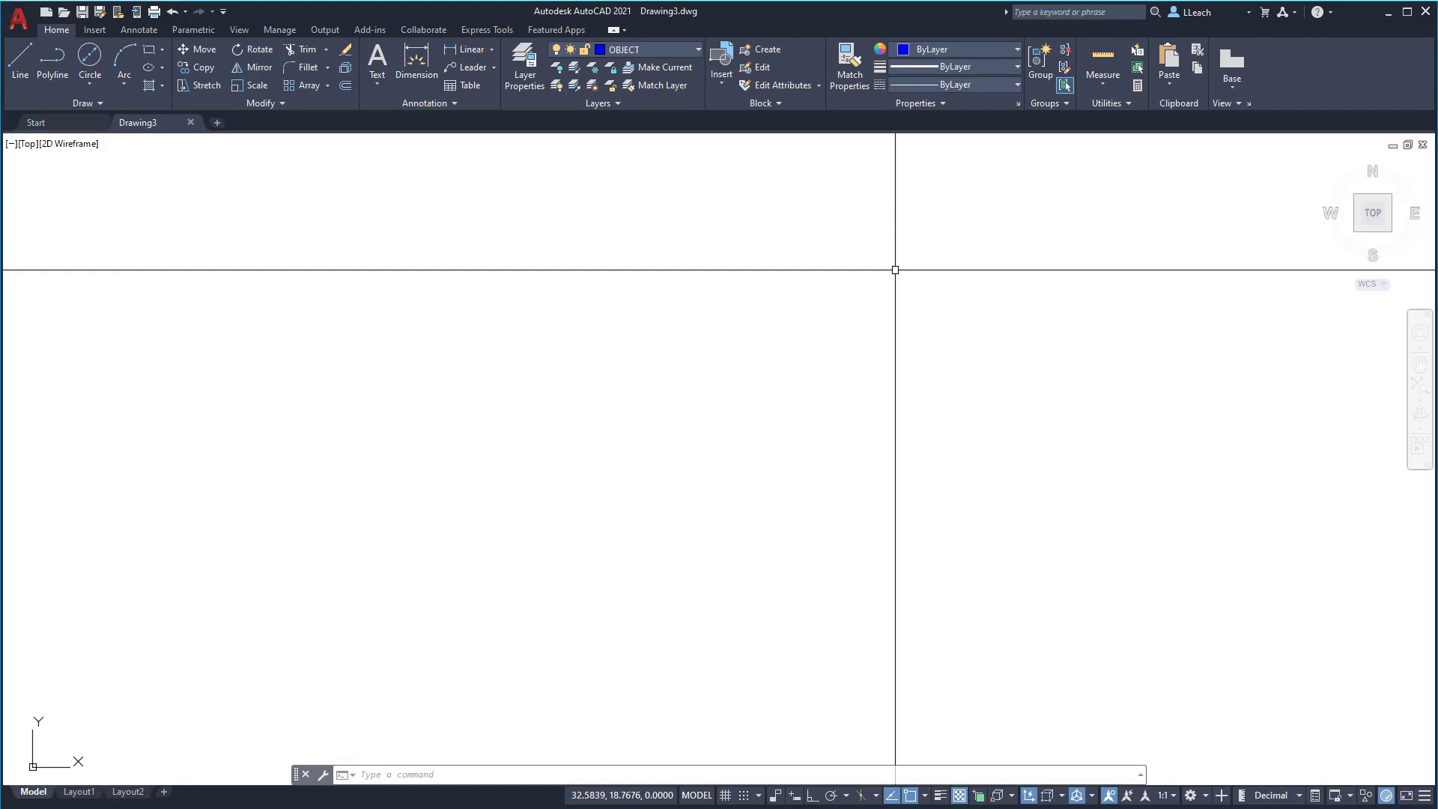
left_click(93, 80)
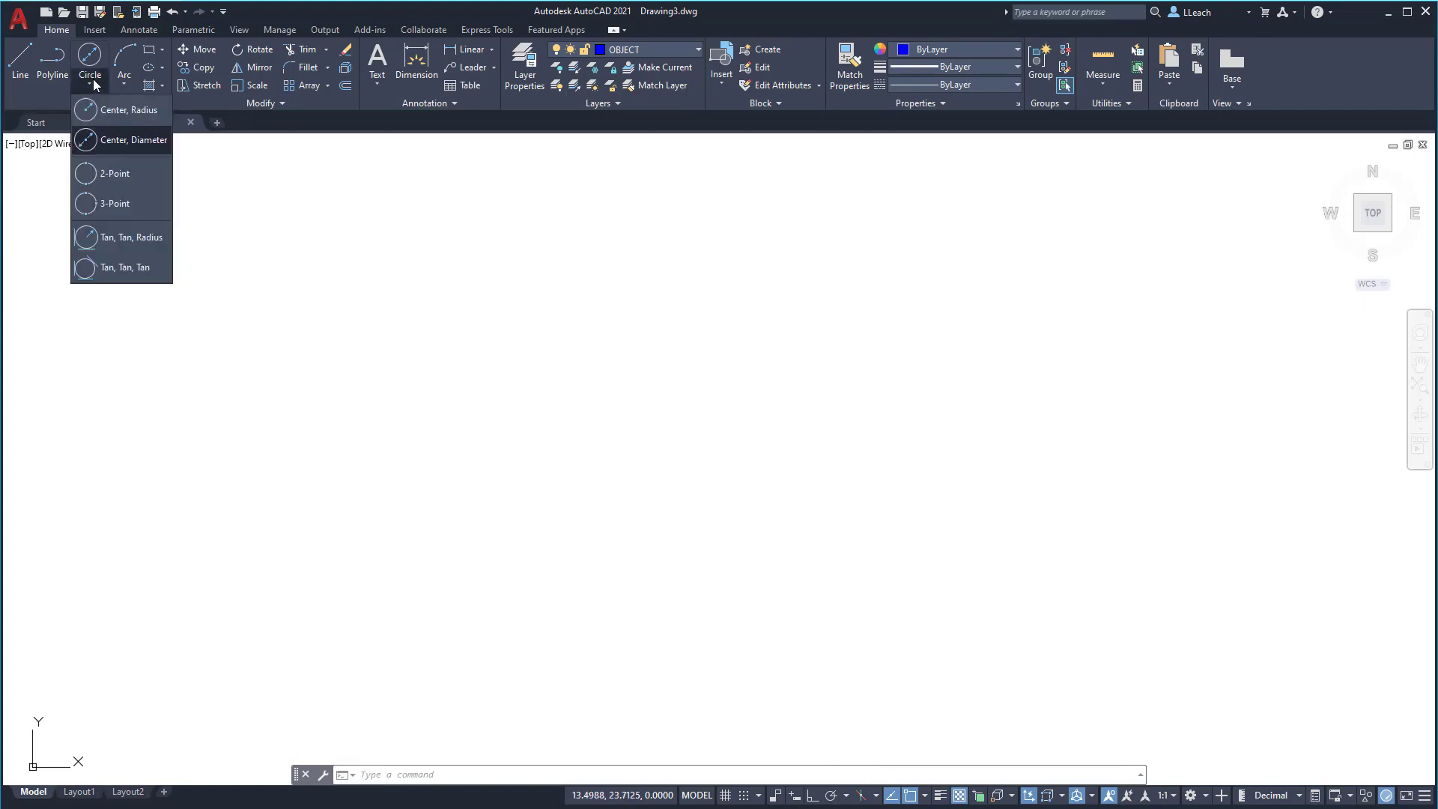
left_click(147, 139)
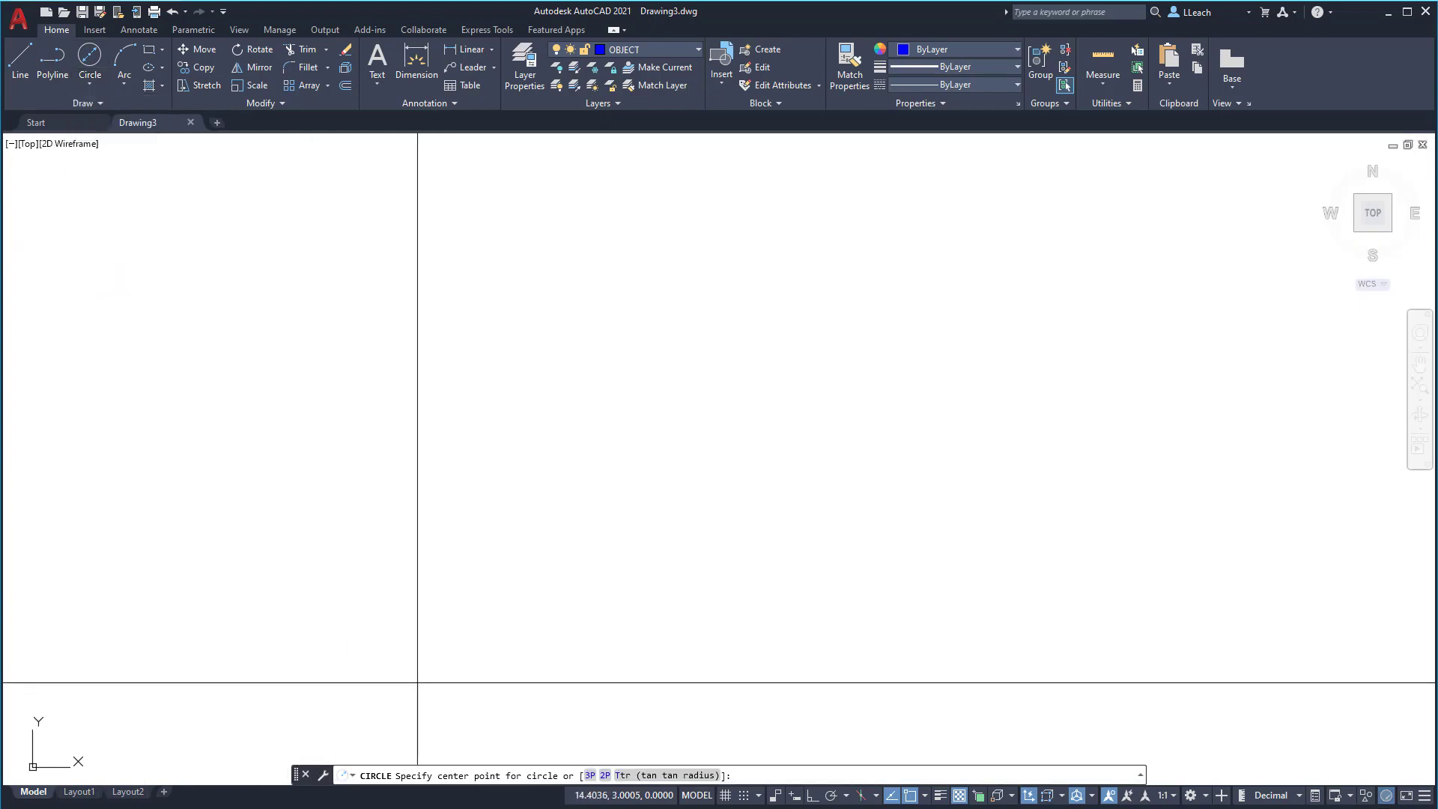
type("0,0")
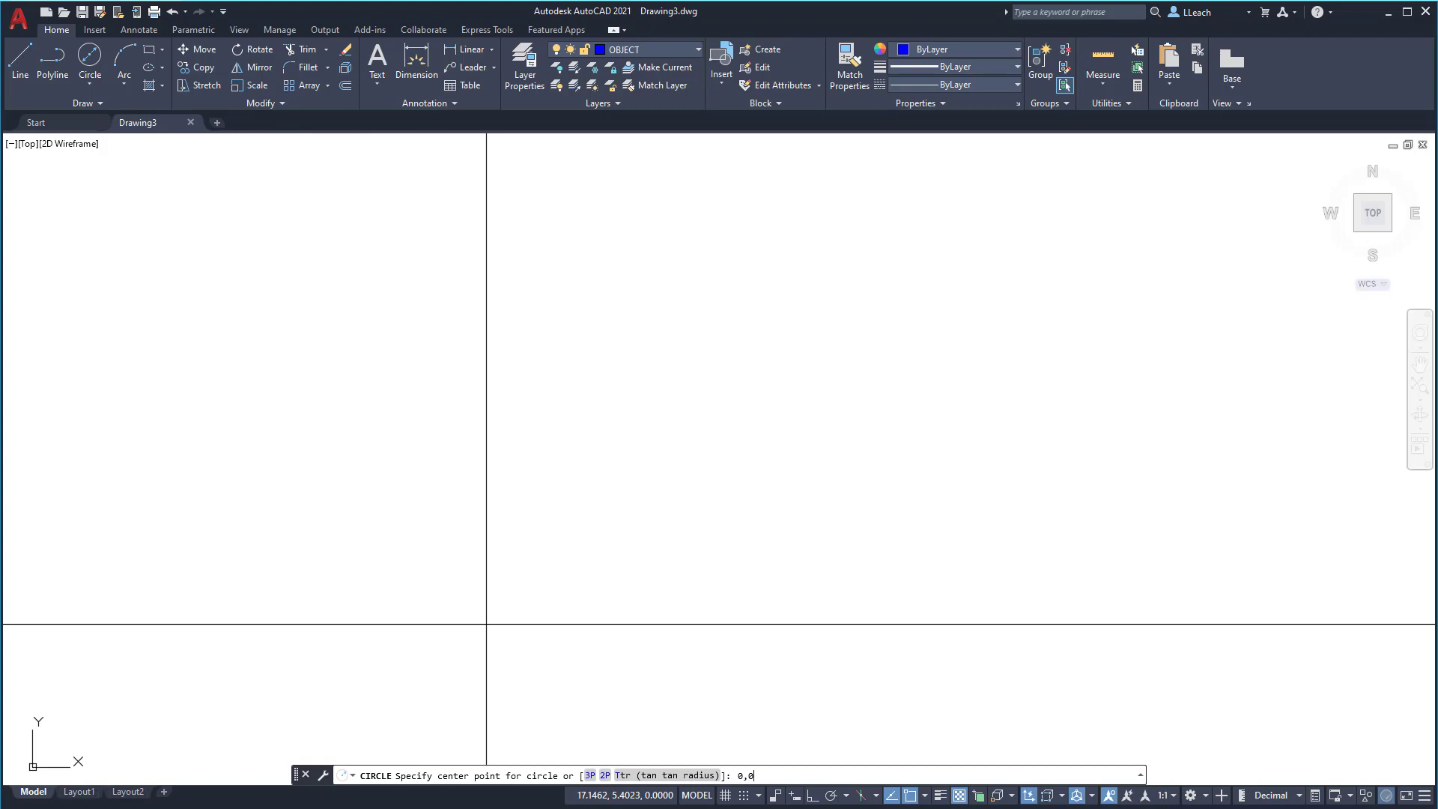
key("Return")
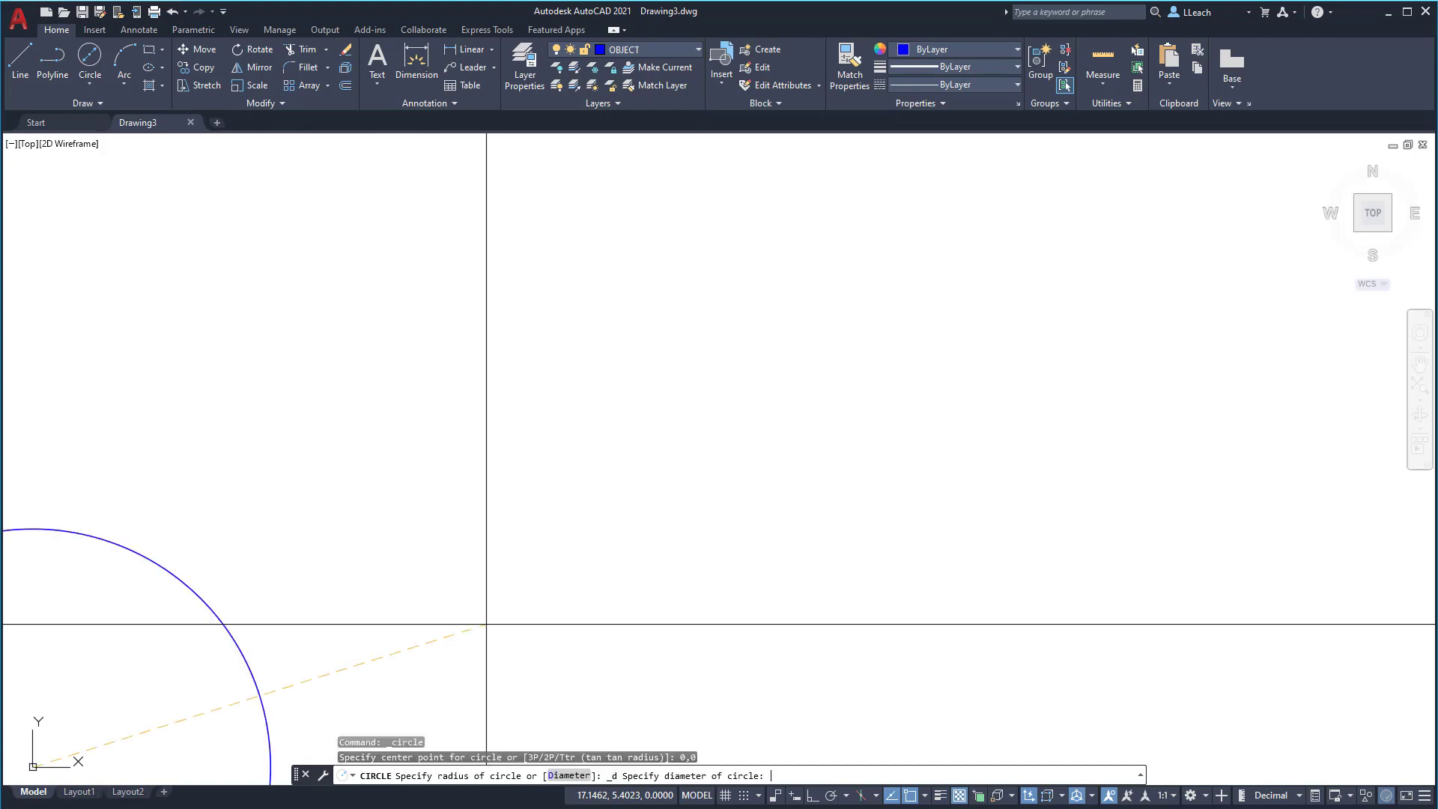
mouse_move(491, 604)
middle_mouse_down()
mouse_move(652, 517)
mouse_move(1108, 363)
mouse_move(1063, 393)
middle_mouse_up()
middle_click_drag(955, 437, 1052, 368)
scroll(1064, 354, "down", 2)
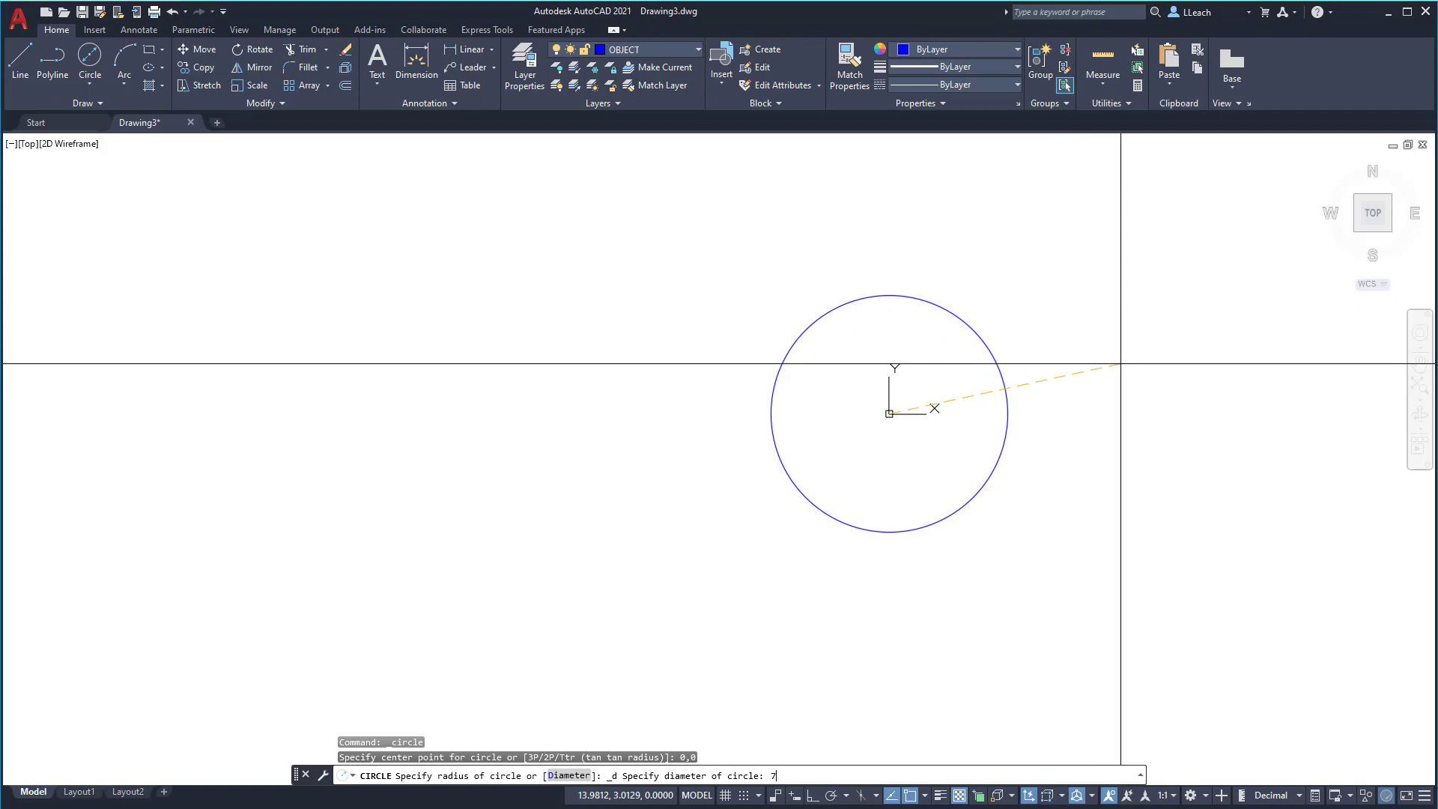
key("Return")
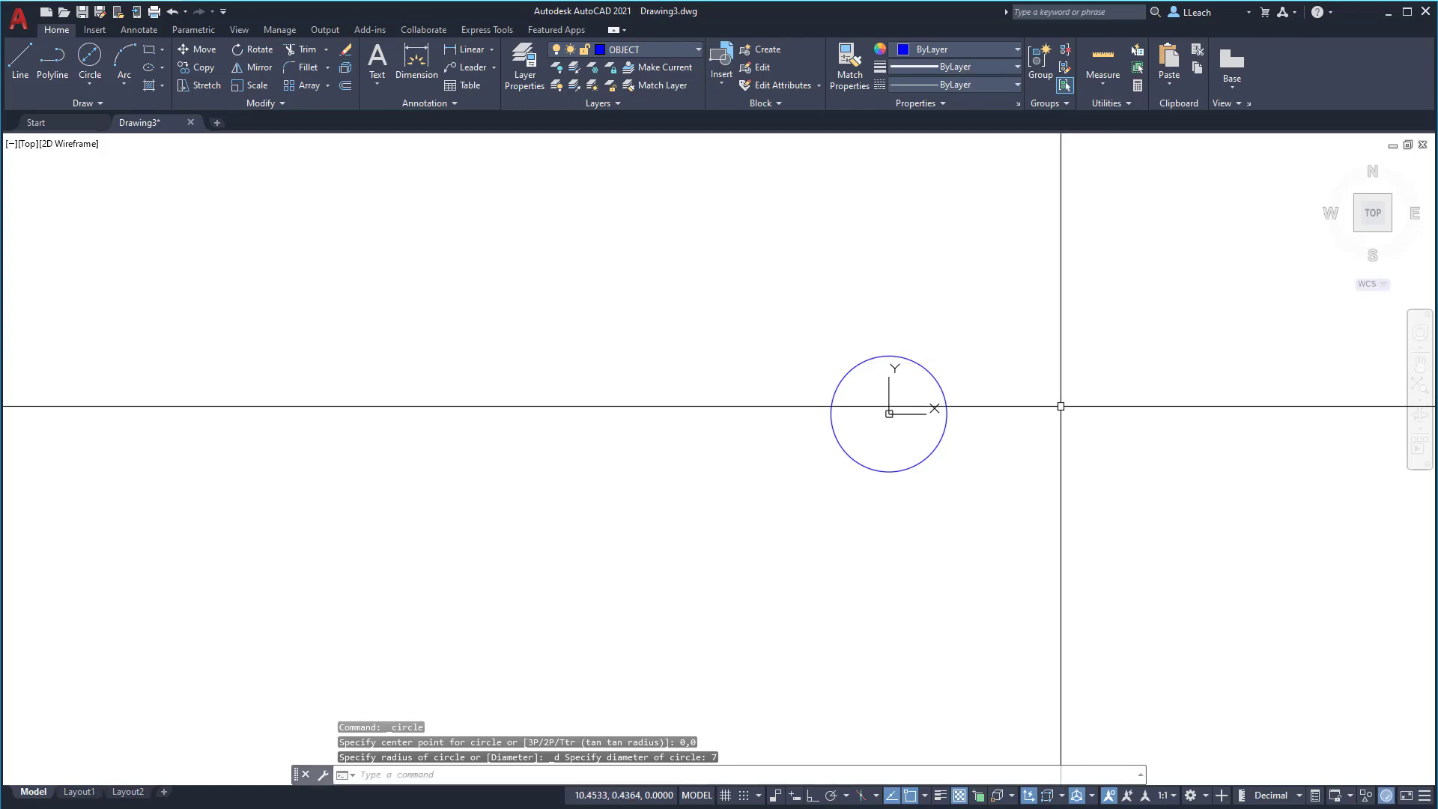
Draw a concentric circle of diameter 5 centred at 0,0 inside the first circle.
scroll(989, 395, "up", 2)
scroll(989, 395, "up", 4)
middle_click_drag(969, 395, 1136, 374)
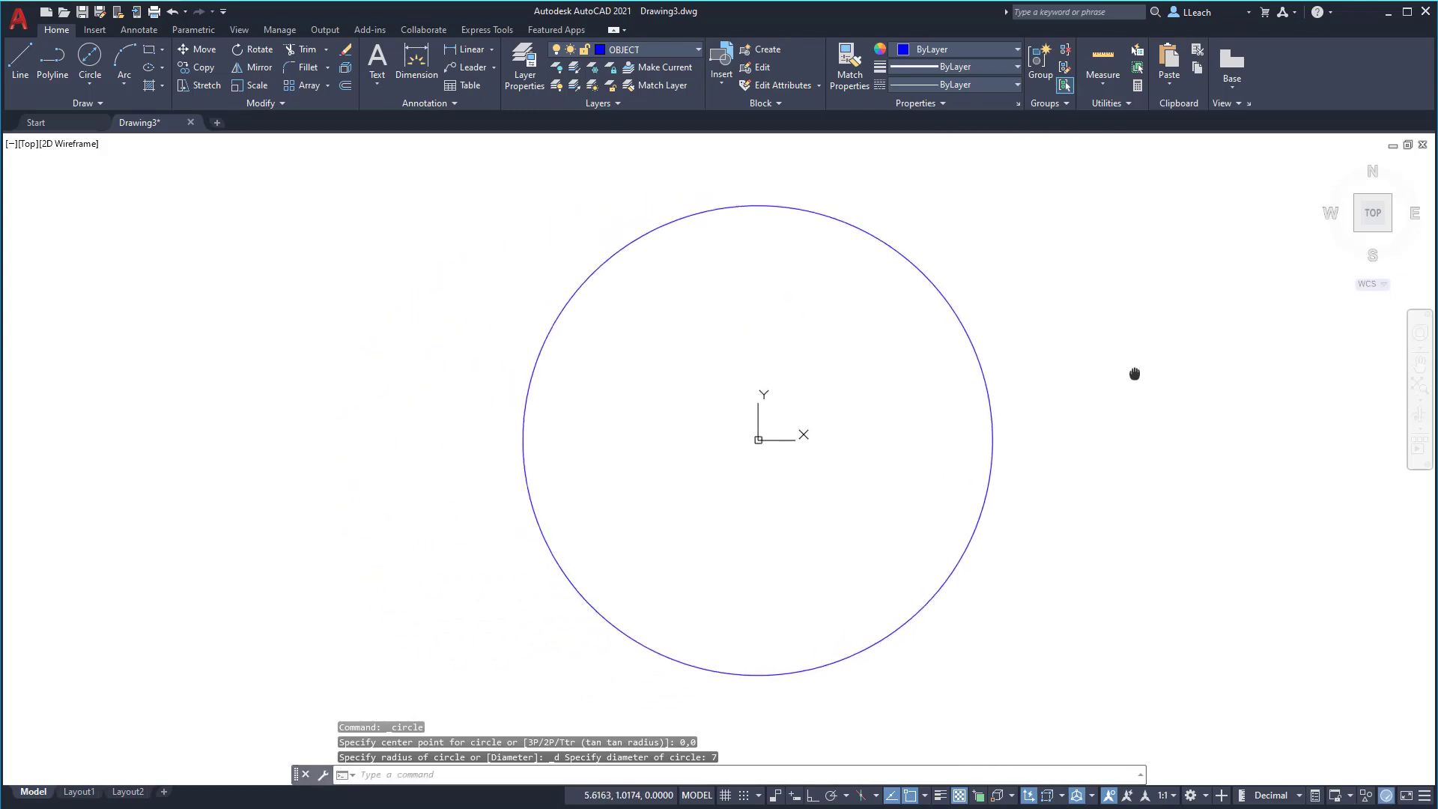
left_click(89, 84)
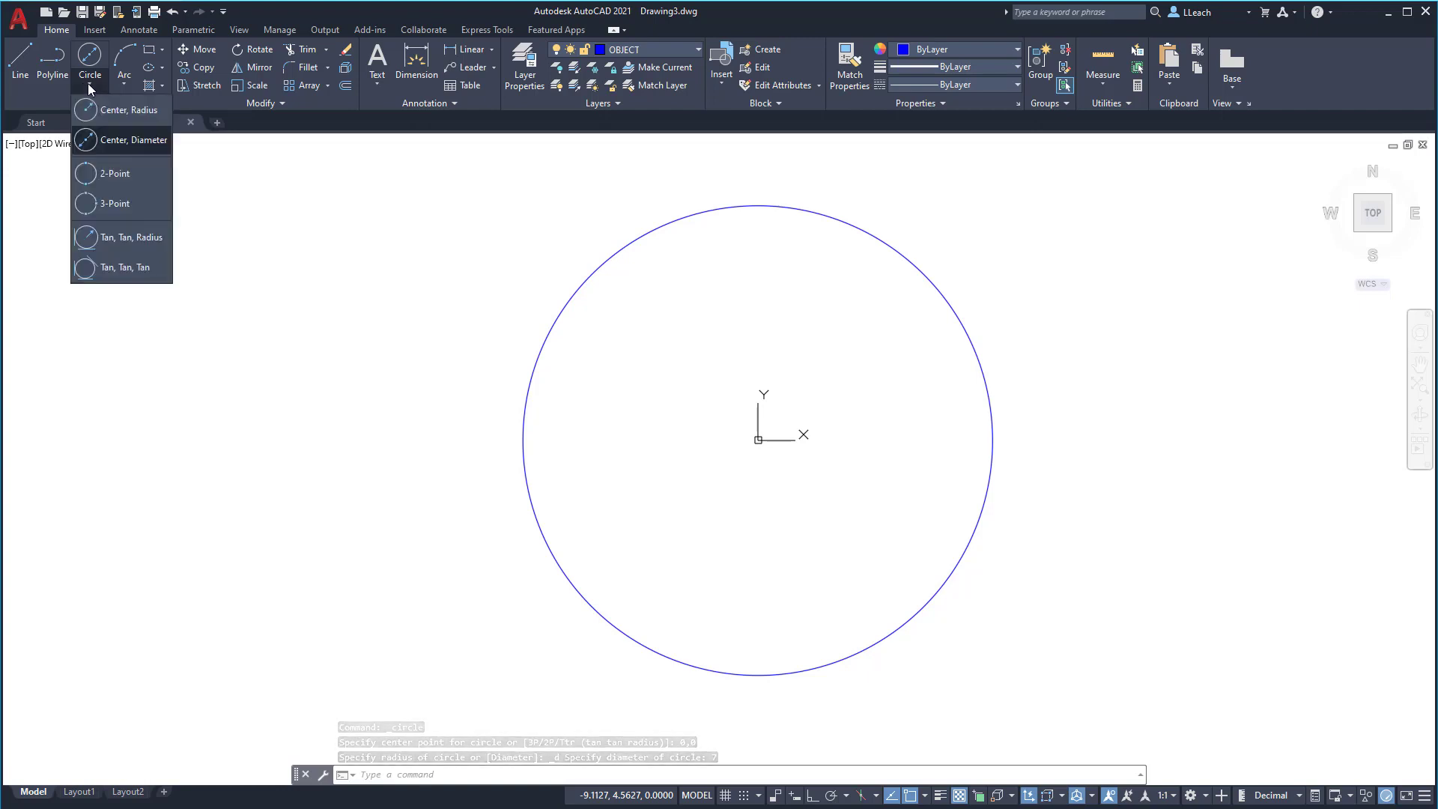
left_click(127, 141)
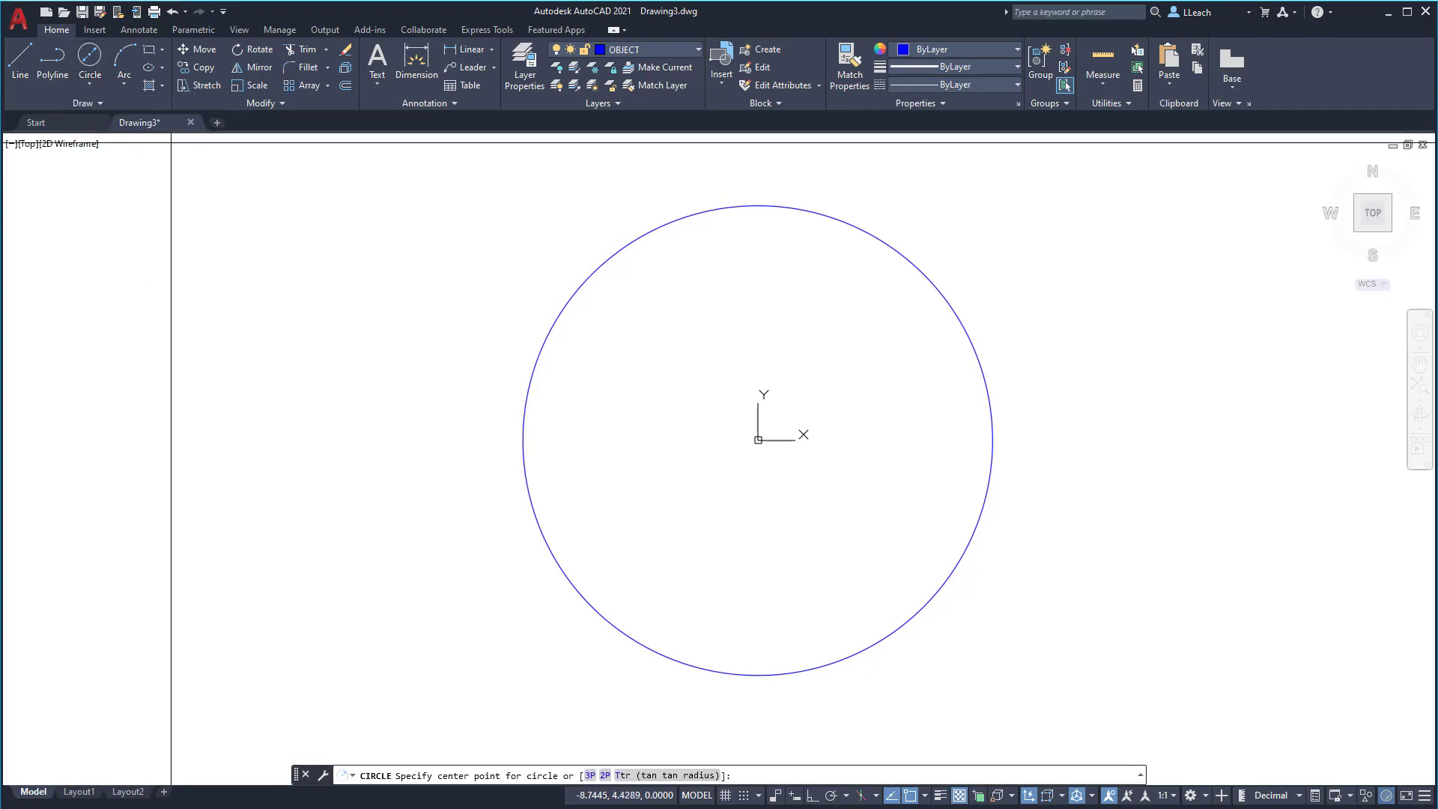
type("0,0")
key("Return")
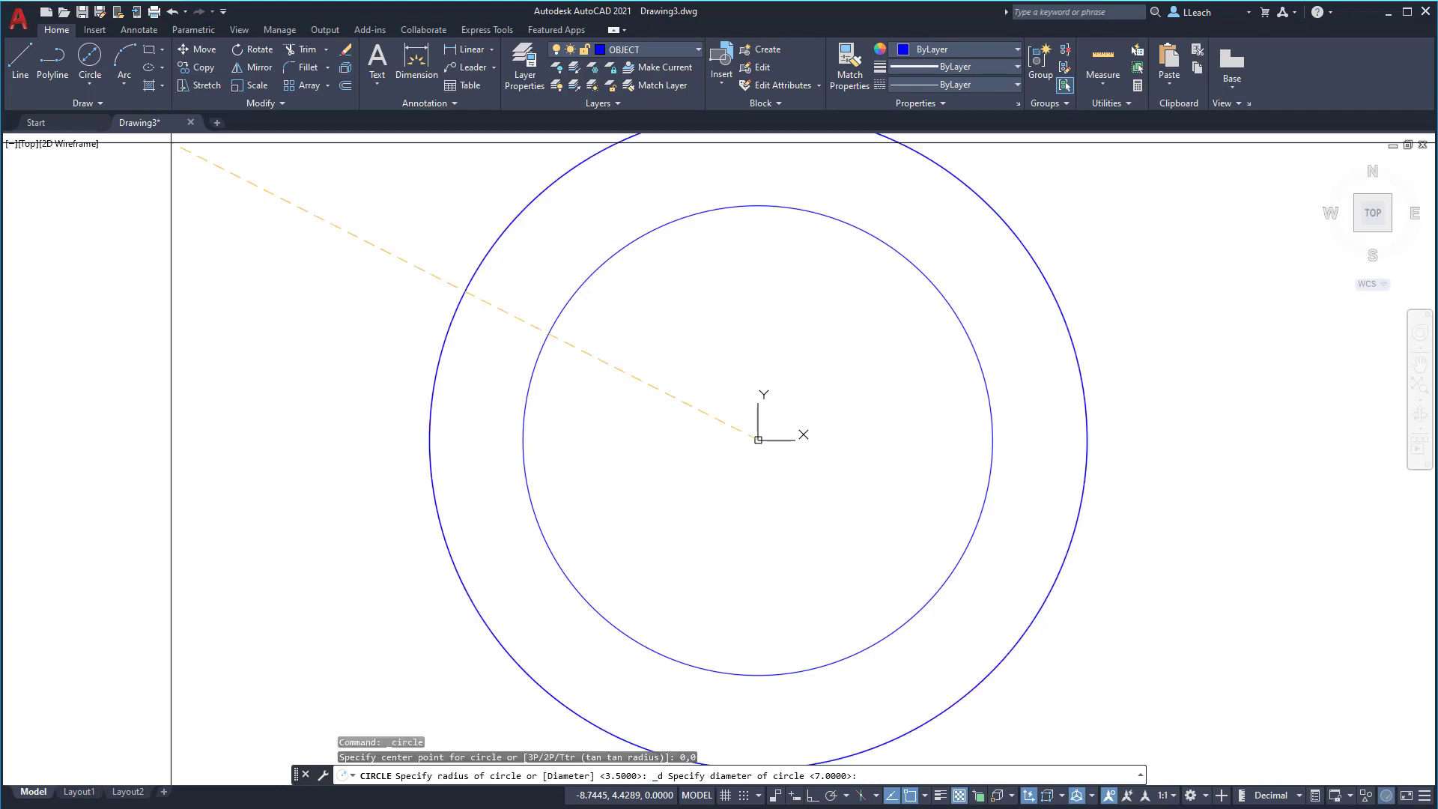
type("5")
key("Return")
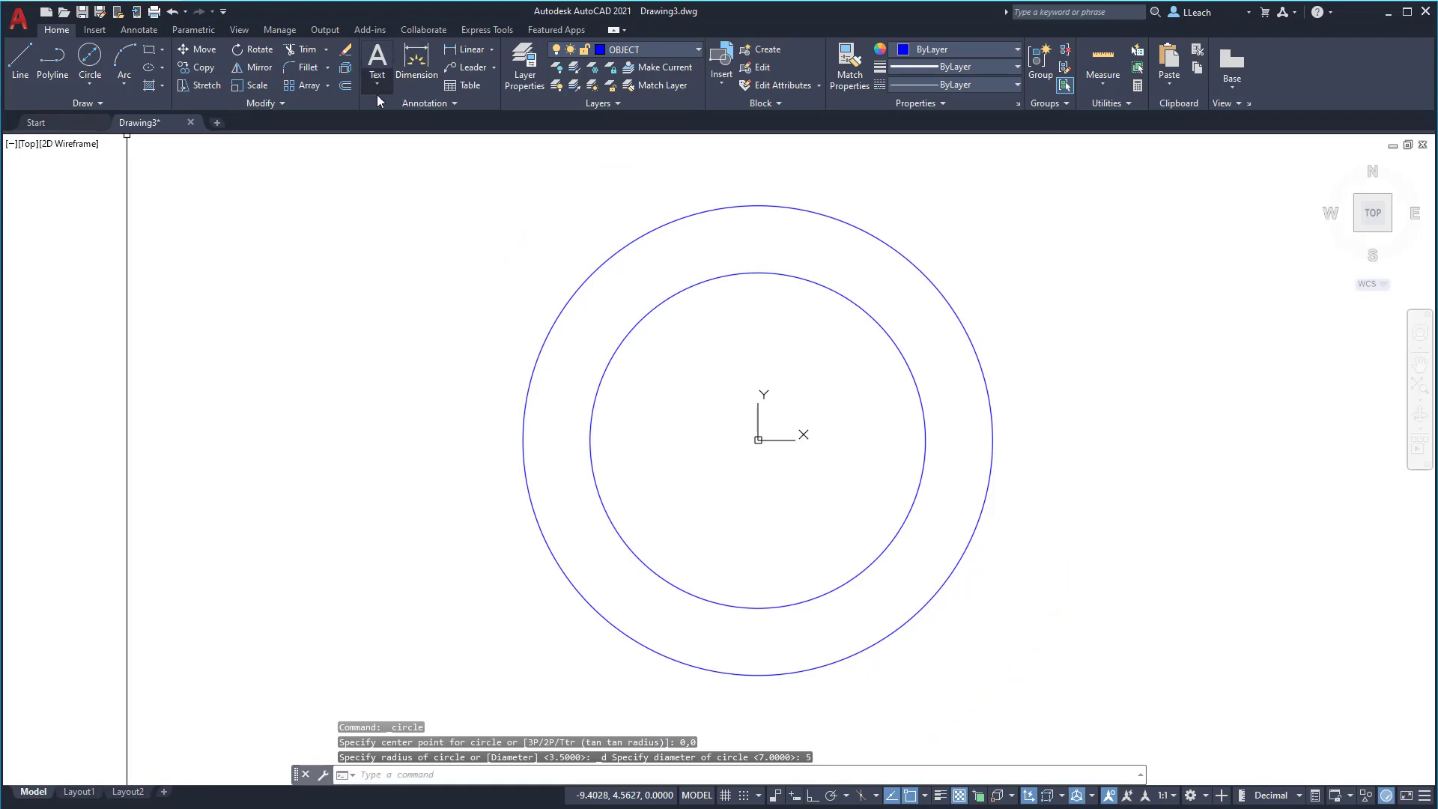
Add a third concentric circle centred at 0,0 with a diameter of 2.75.
left_click(88, 84)
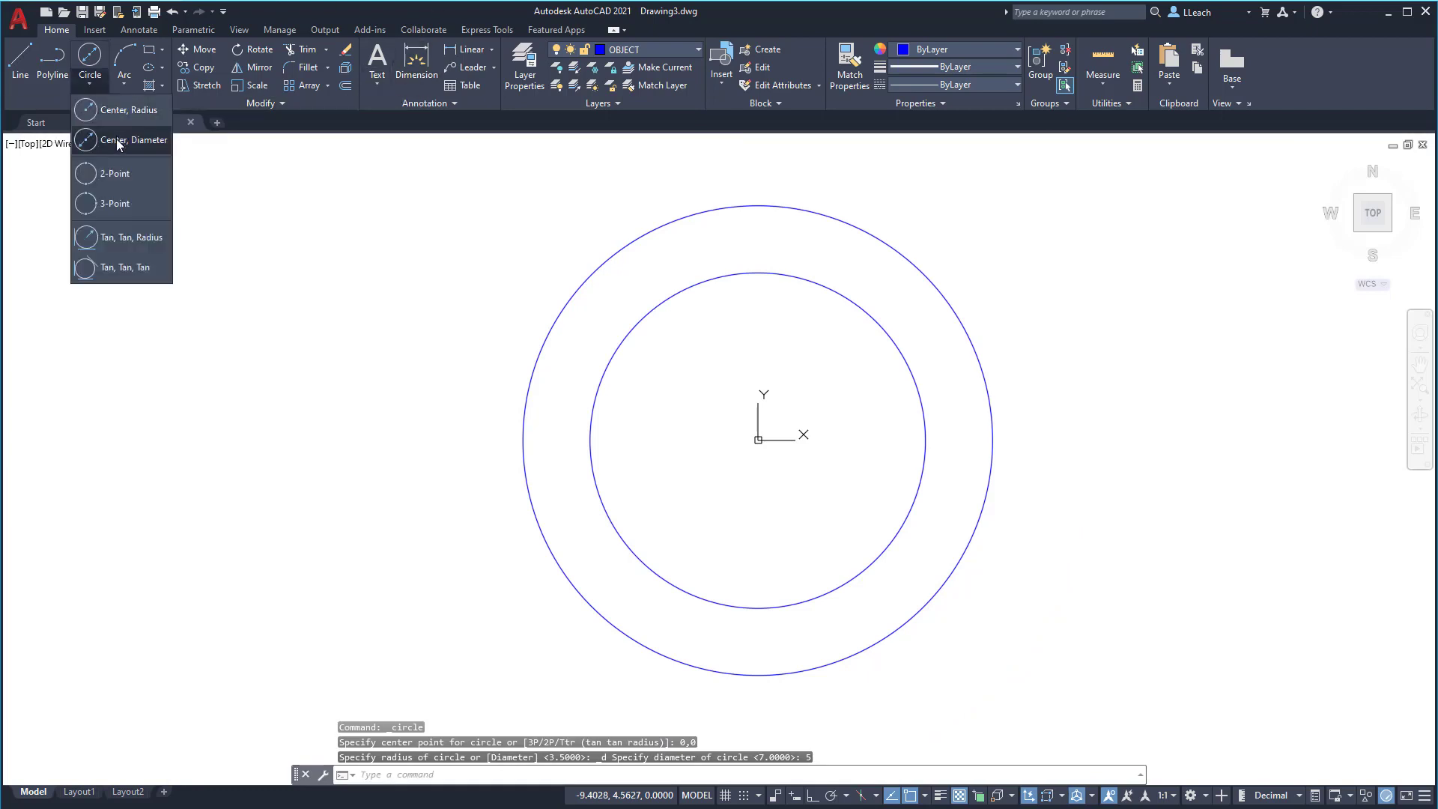
left_click(116, 140)
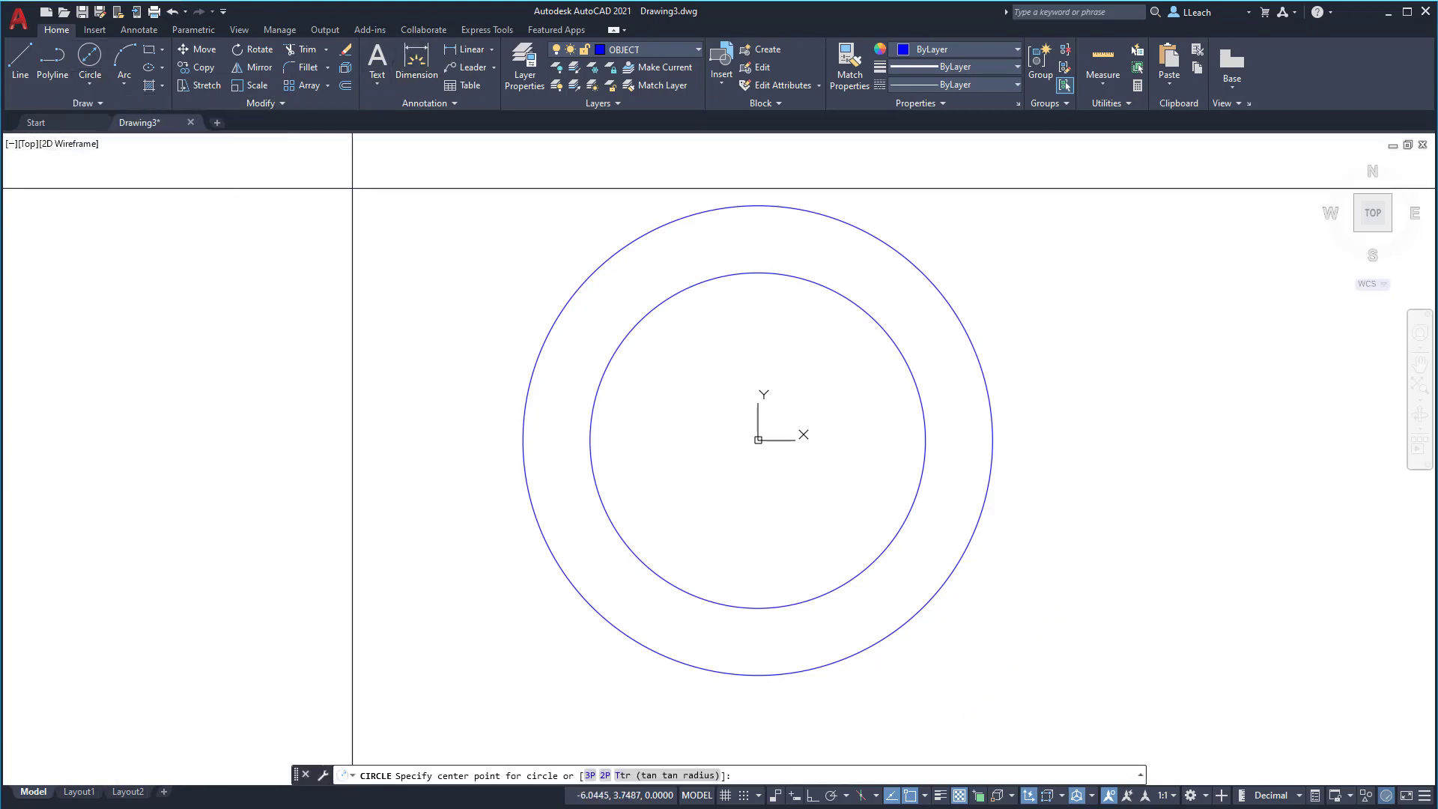
type("0,0")
key("Return")
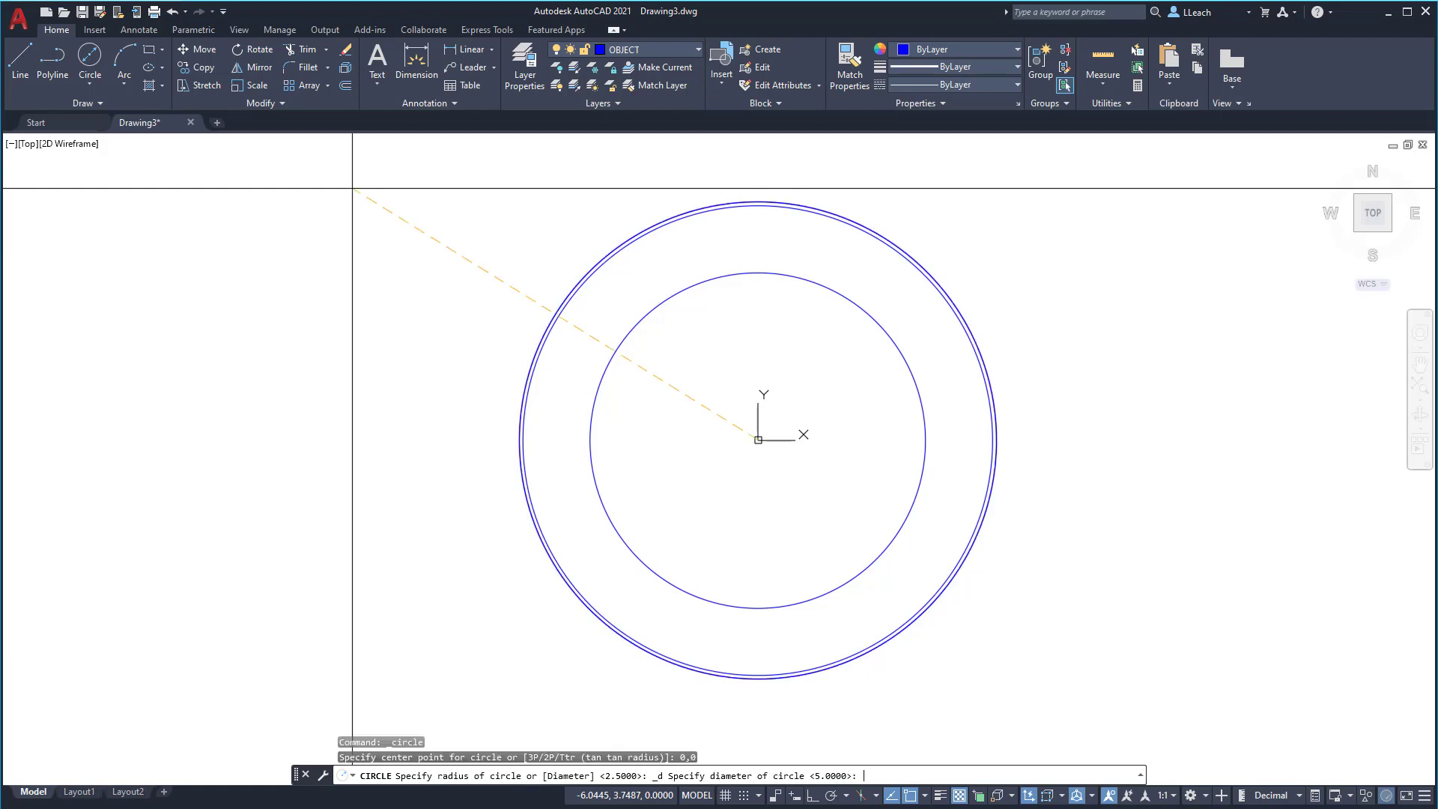
type("2.75")
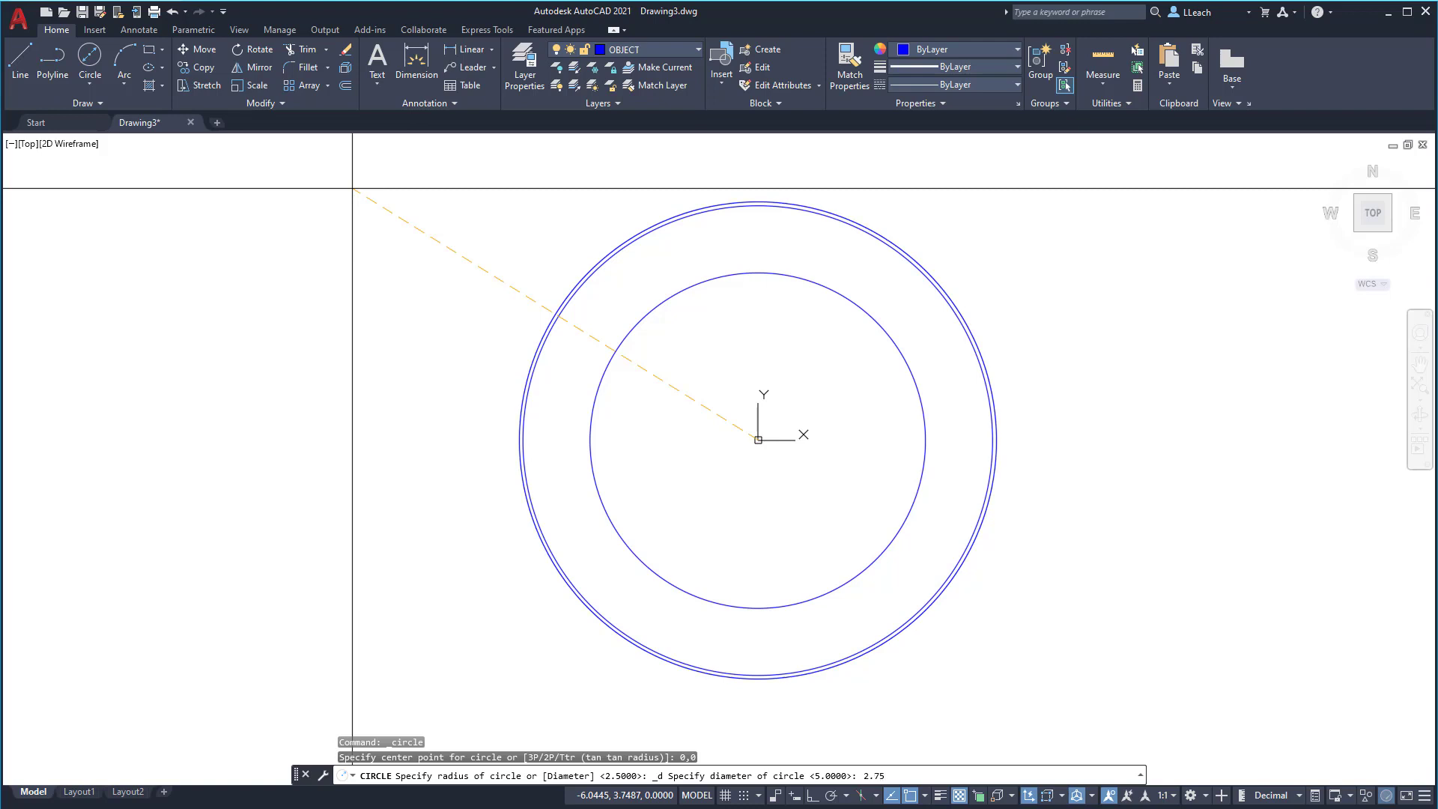
key("Return")
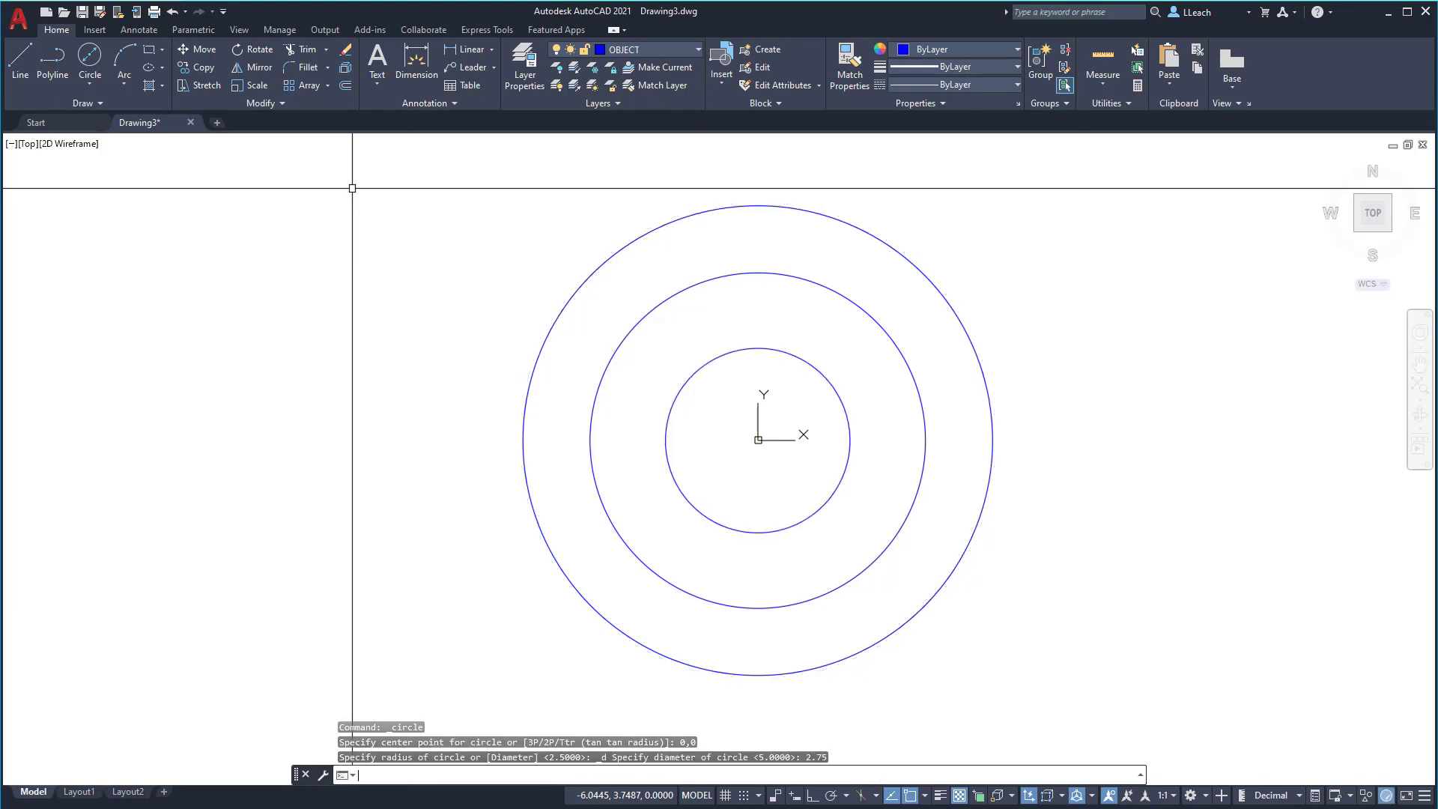
Draw the innermost concentric circle with a diameter of 2, centred at 0,0.
left_click(91, 84)
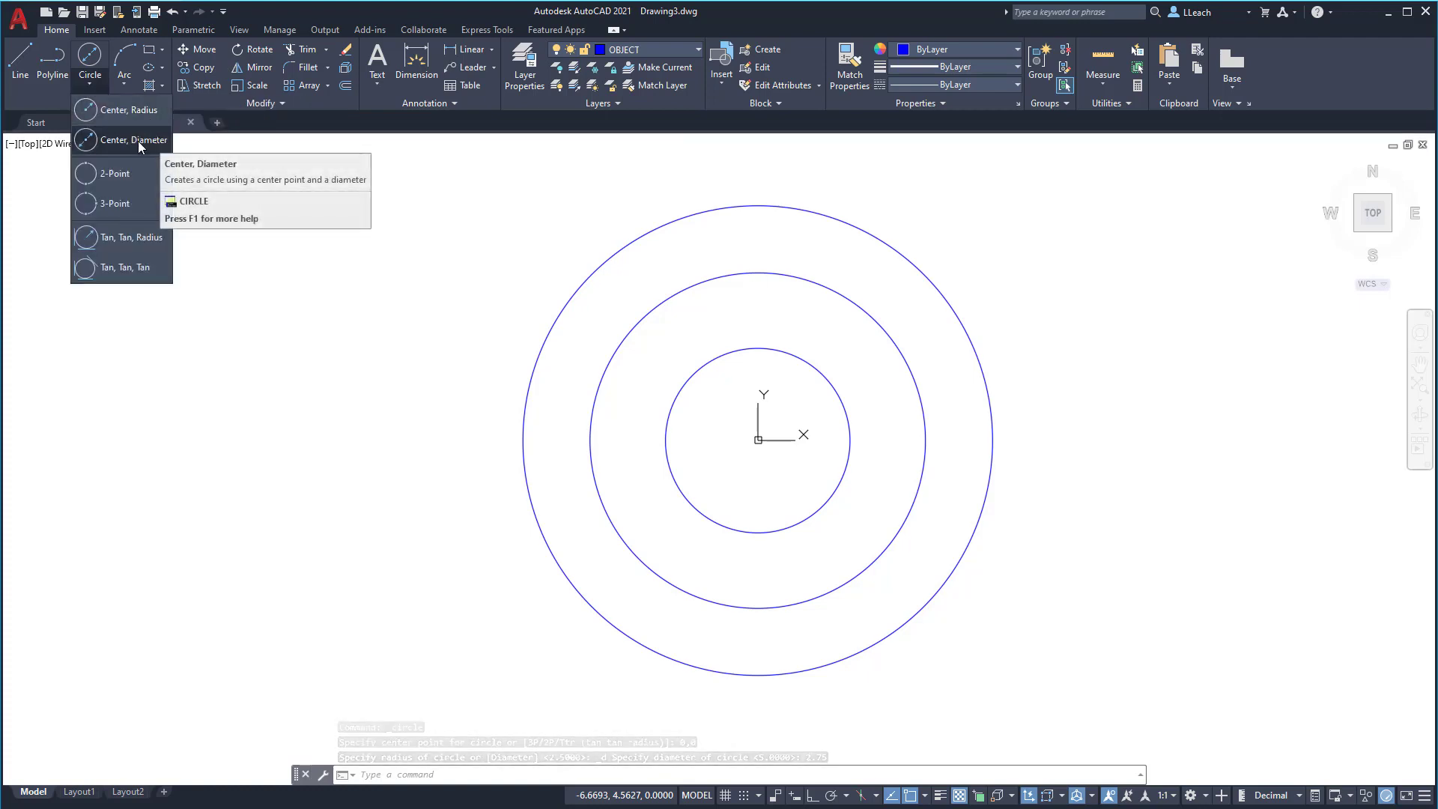
left_click(138, 141)
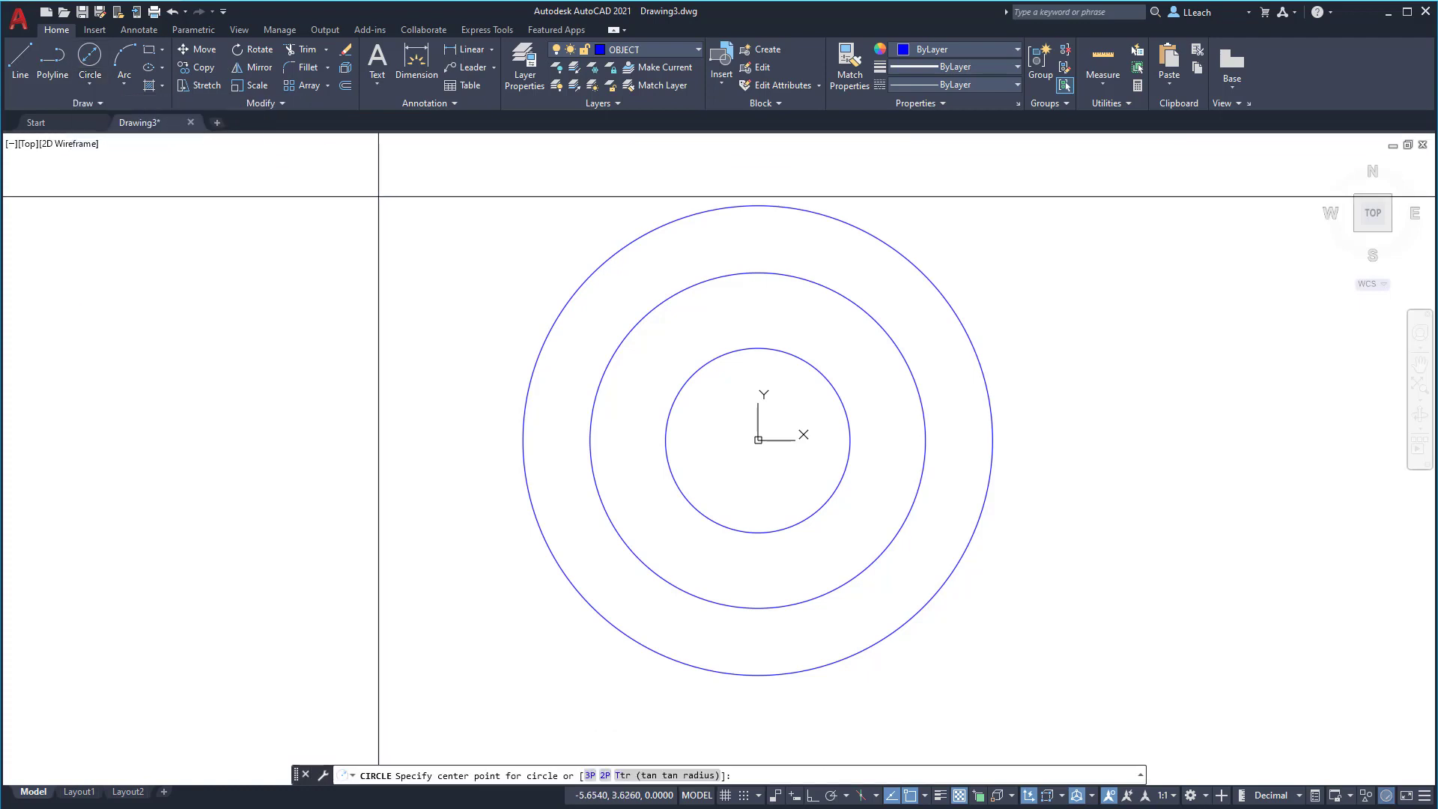
type("0,0")
key("Return")
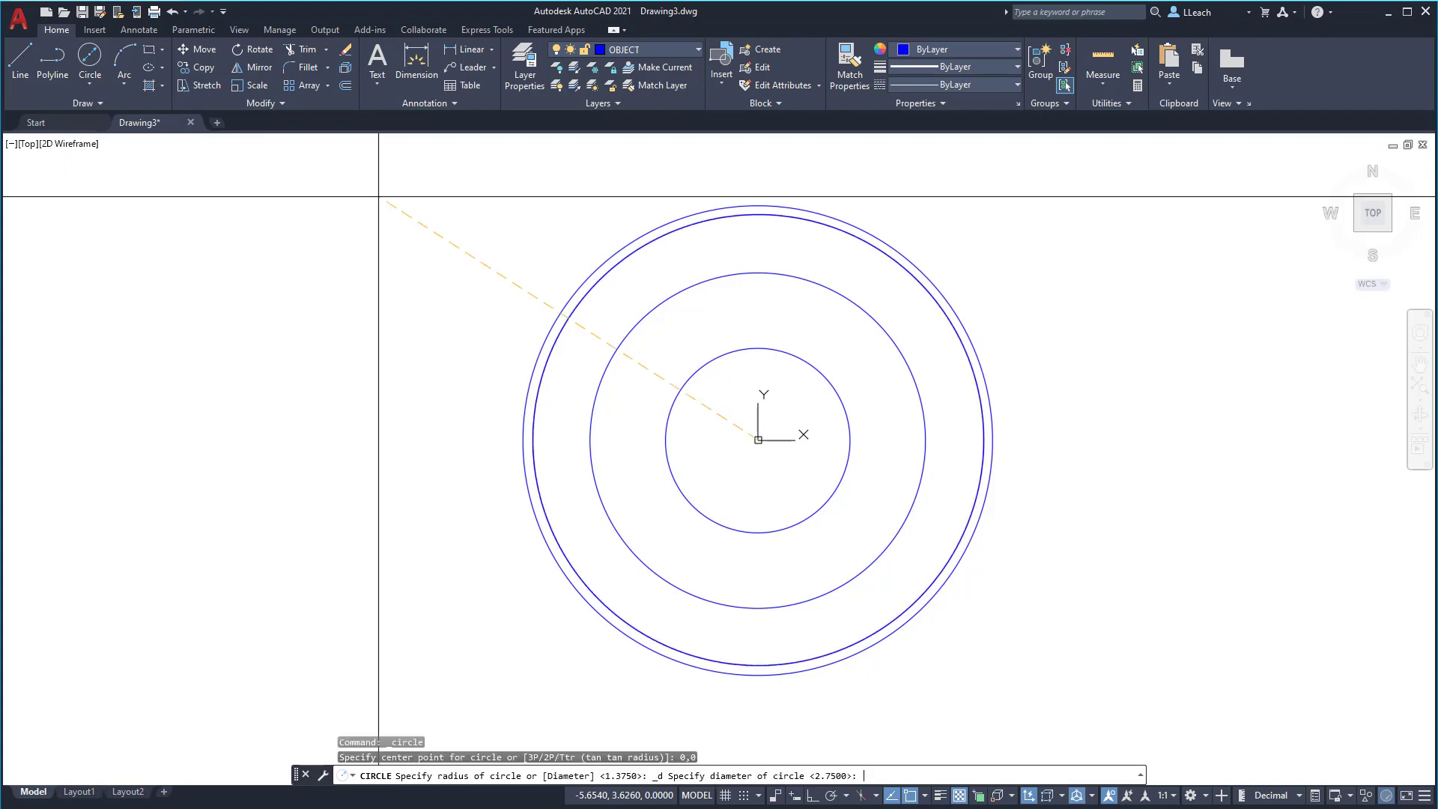
type("2")
key("Return")
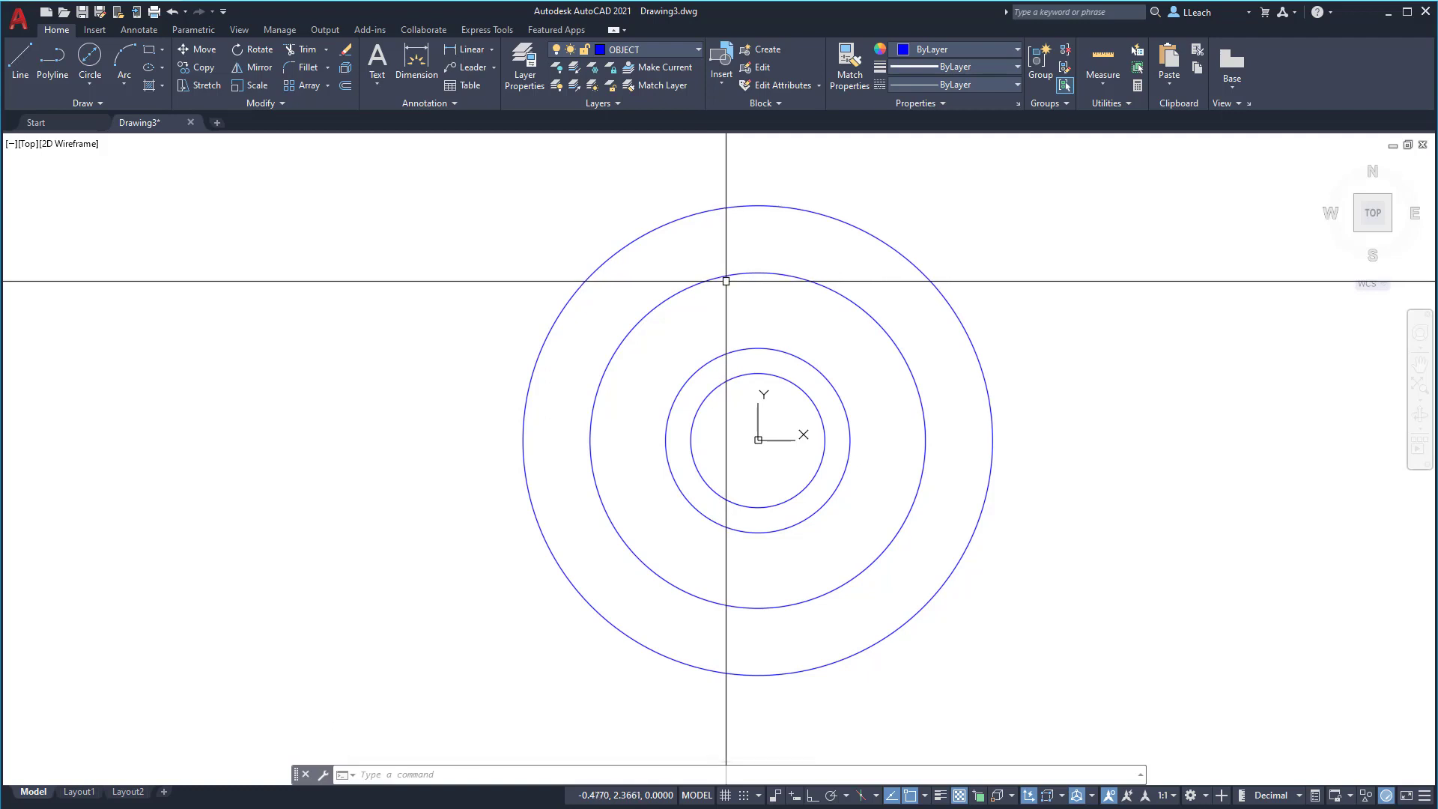
Draw a line from 0,0 with a length of 4 at an angle of 30 degrees (4<30).
middle_click_drag(713, 286, 685, 298)
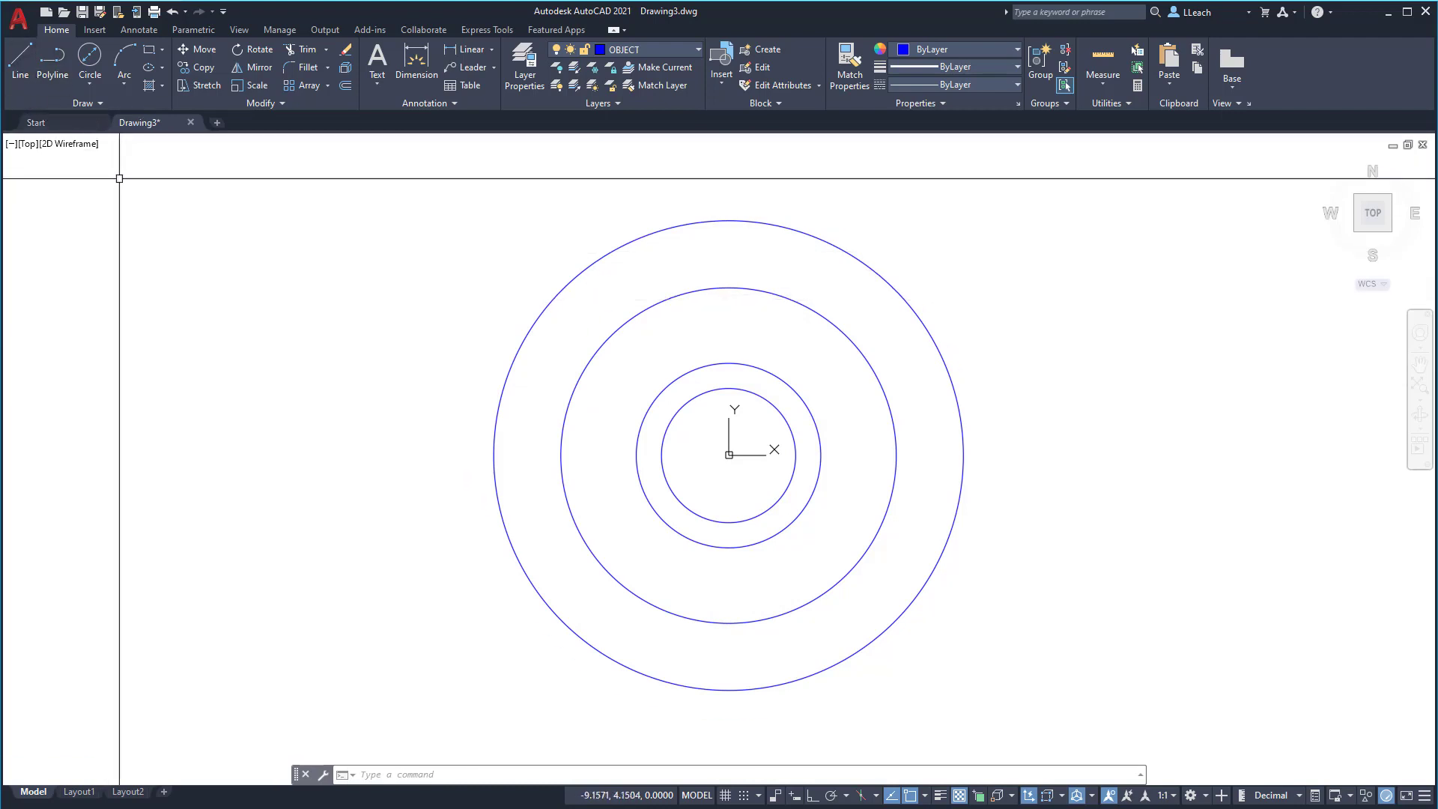
left_click(21, 68)
left_click(21, 67)
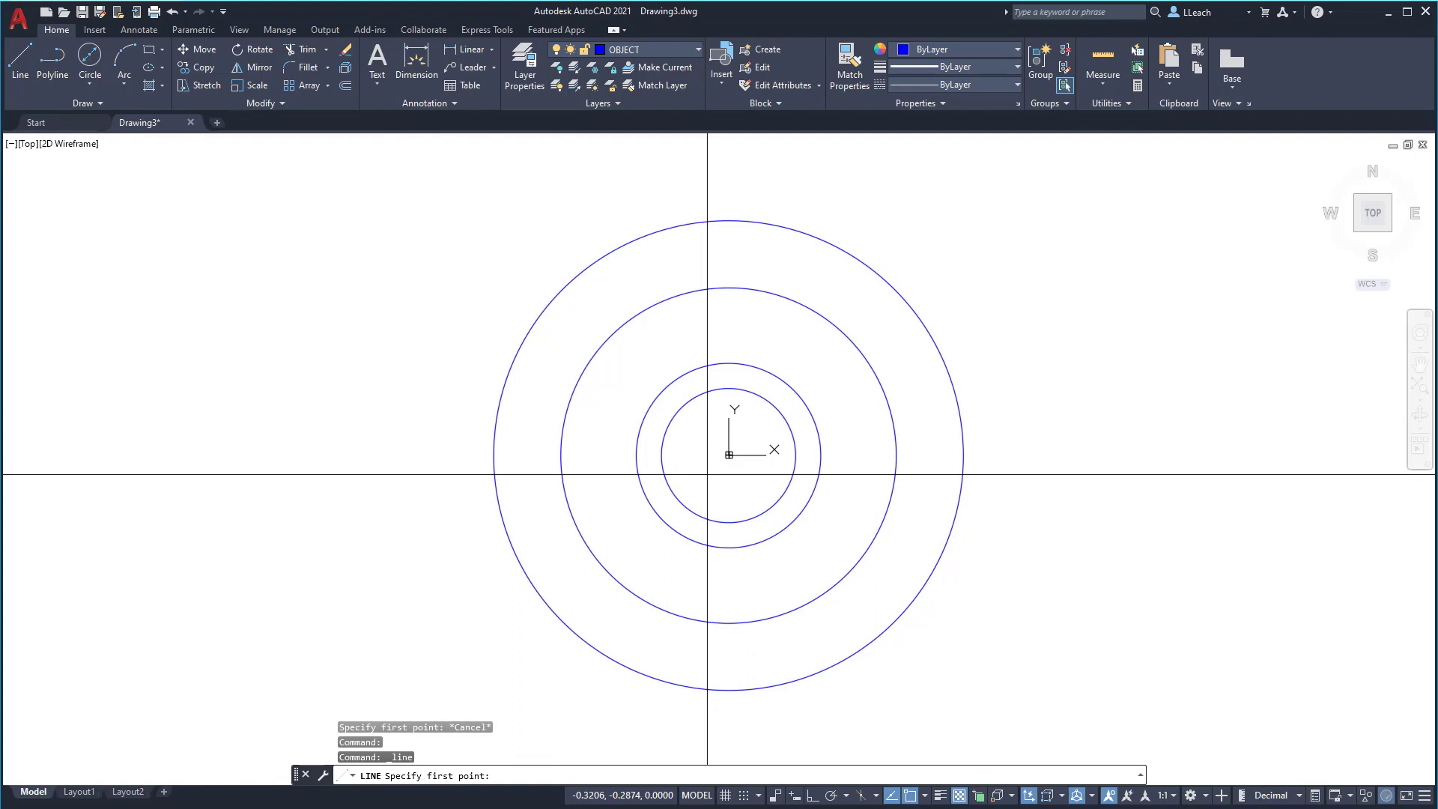
type("0,0")
key("Return")
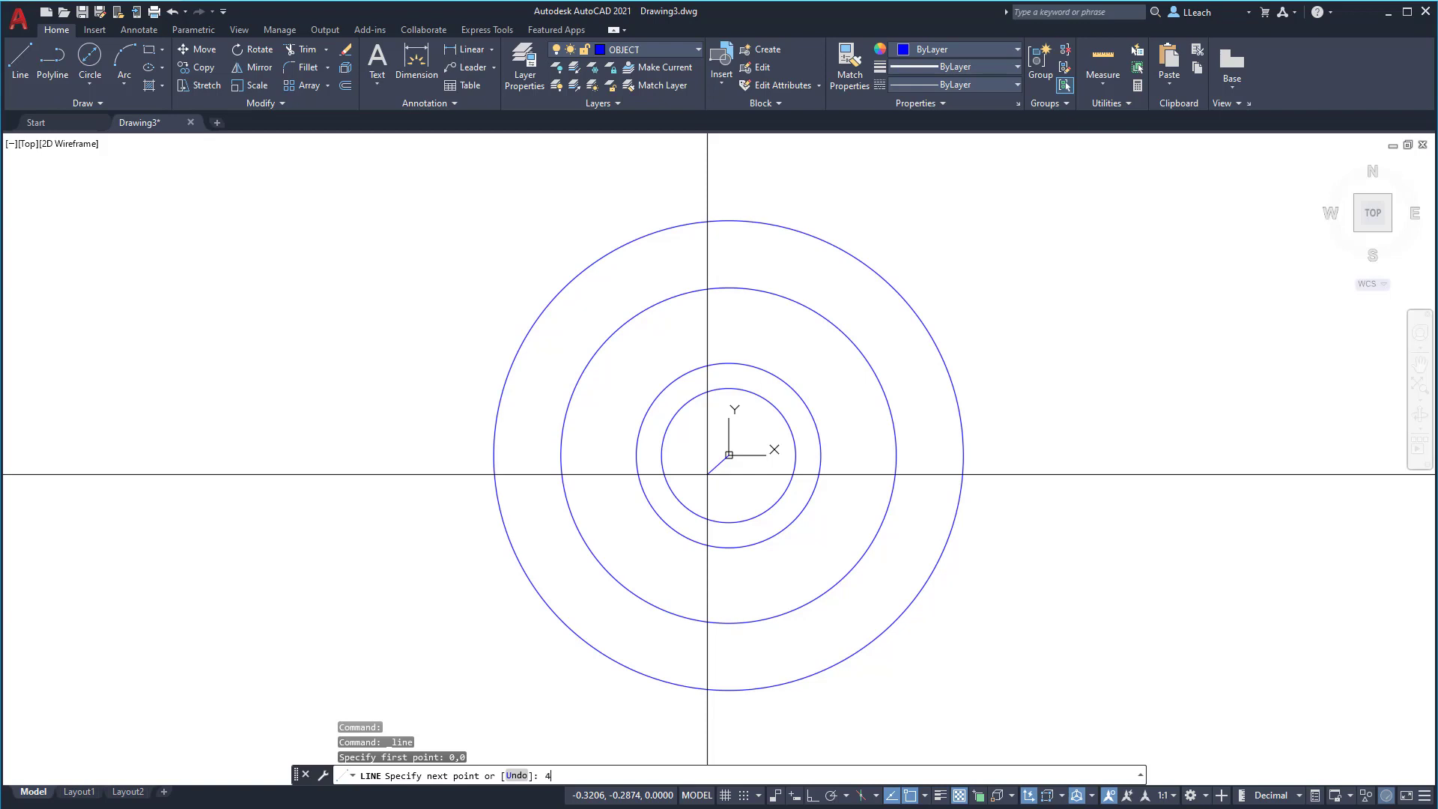
type("<30")
key("Return")
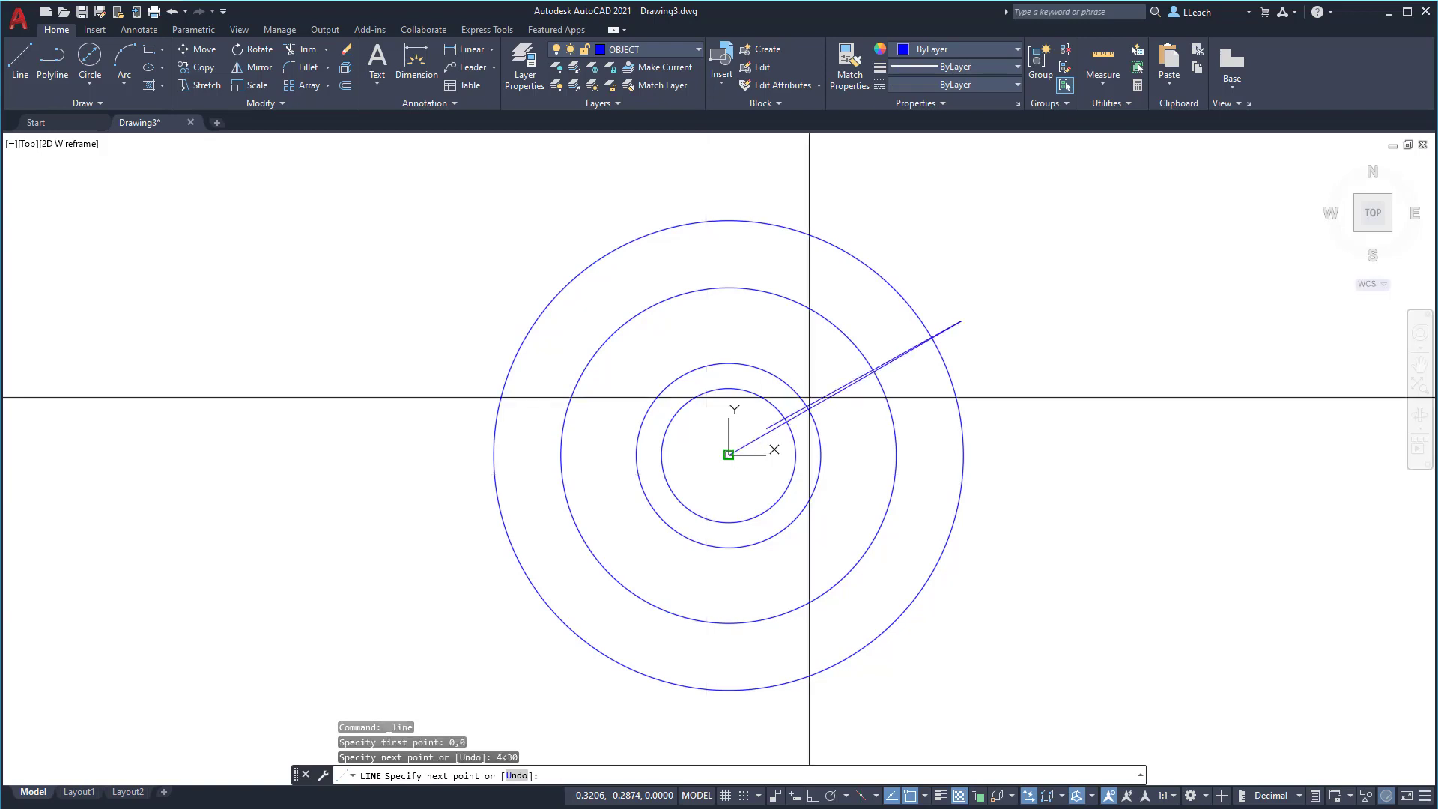
key("Escape")
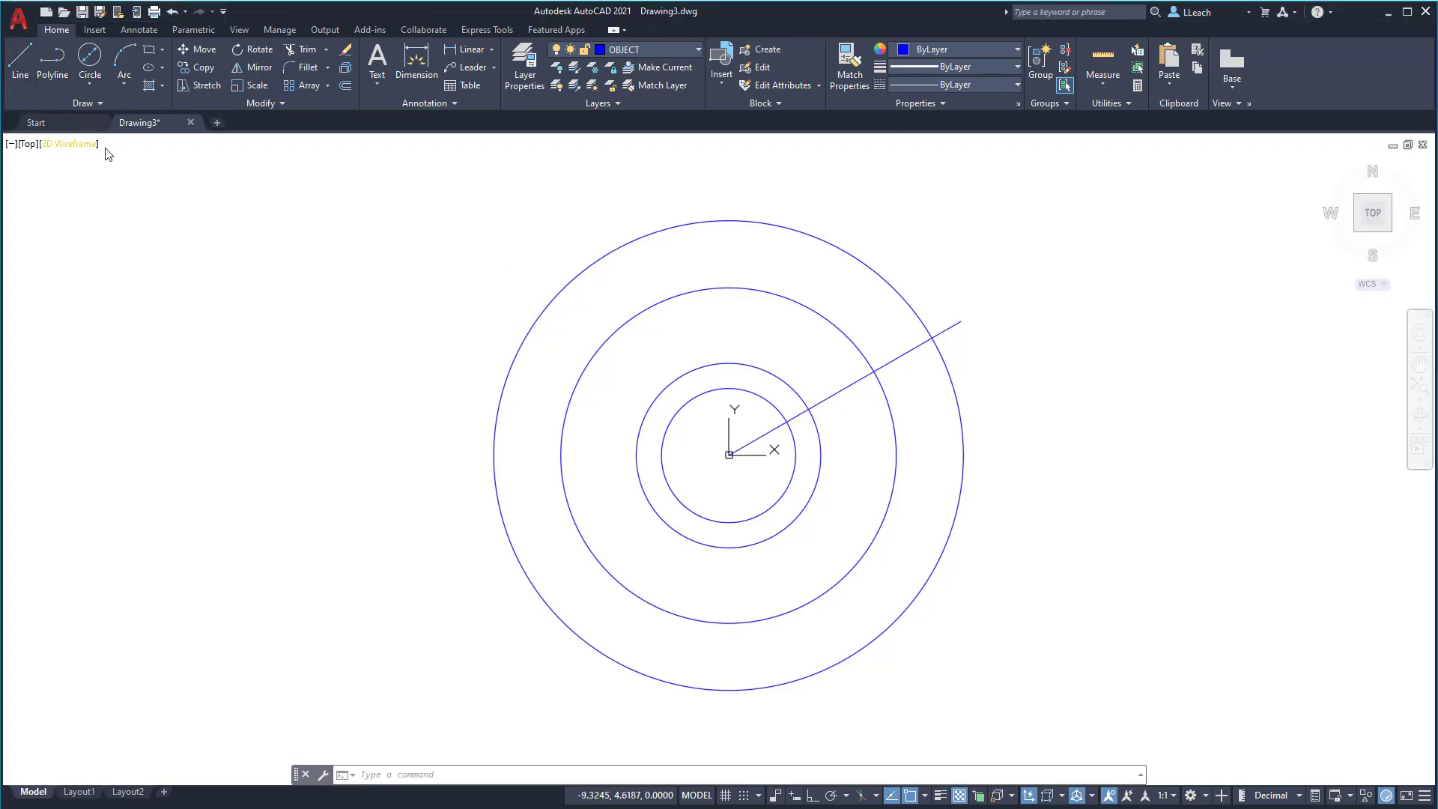
Draw a second line from 0,0 with a length of 4 at an angle of 150 degrees (4<150).
left_click(21, 60)
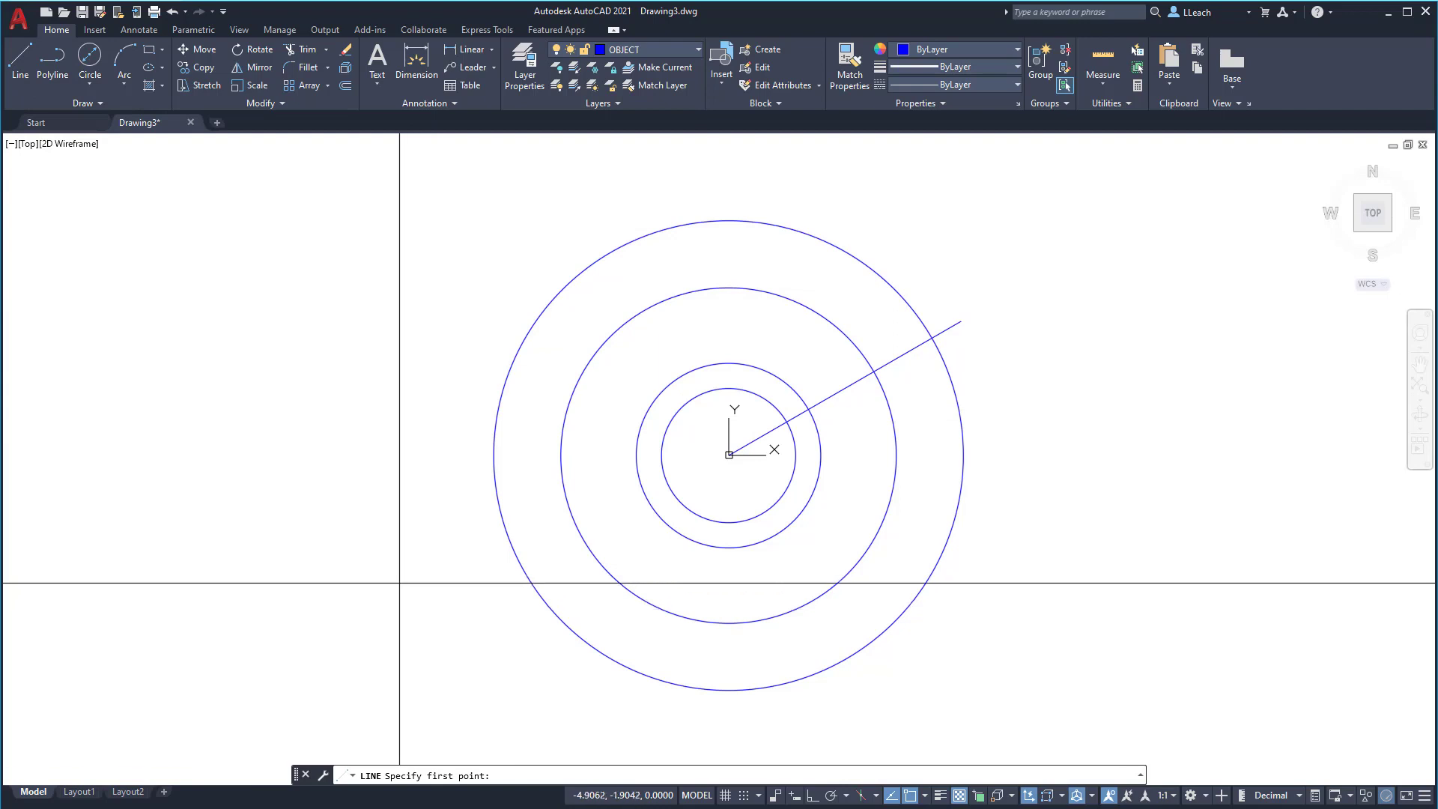
type("0,0")
key("Return")
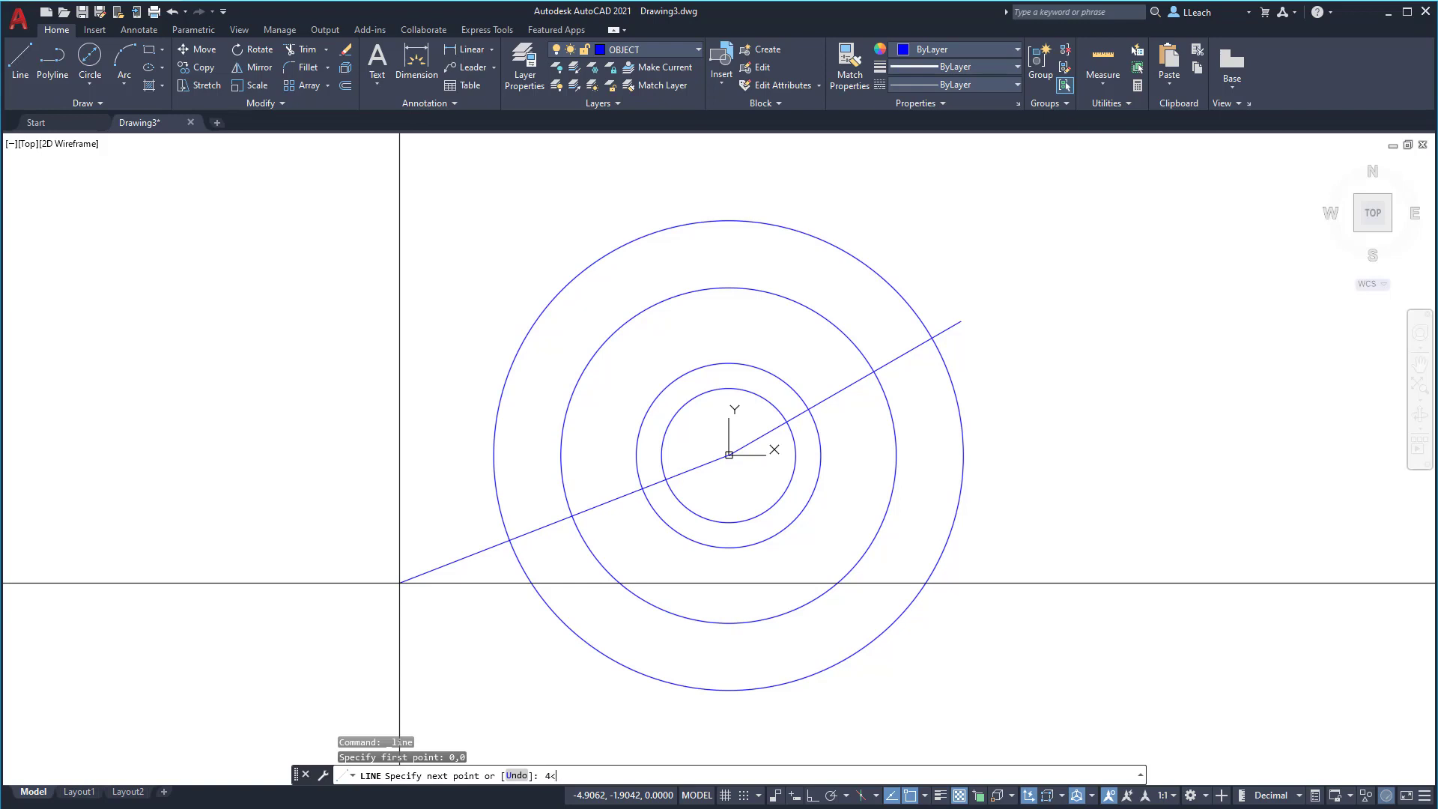
type("50")
key("Return")
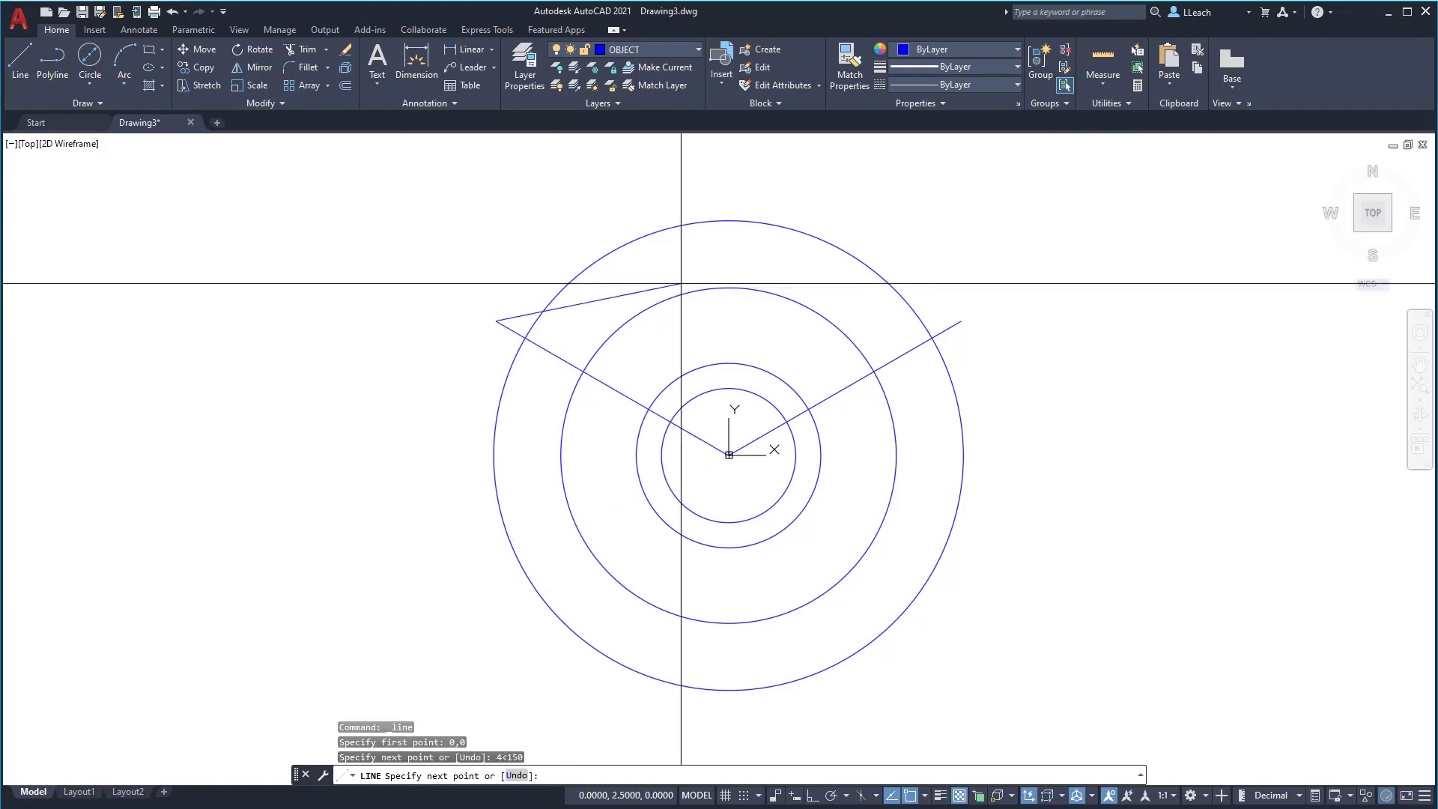
key("Escape")
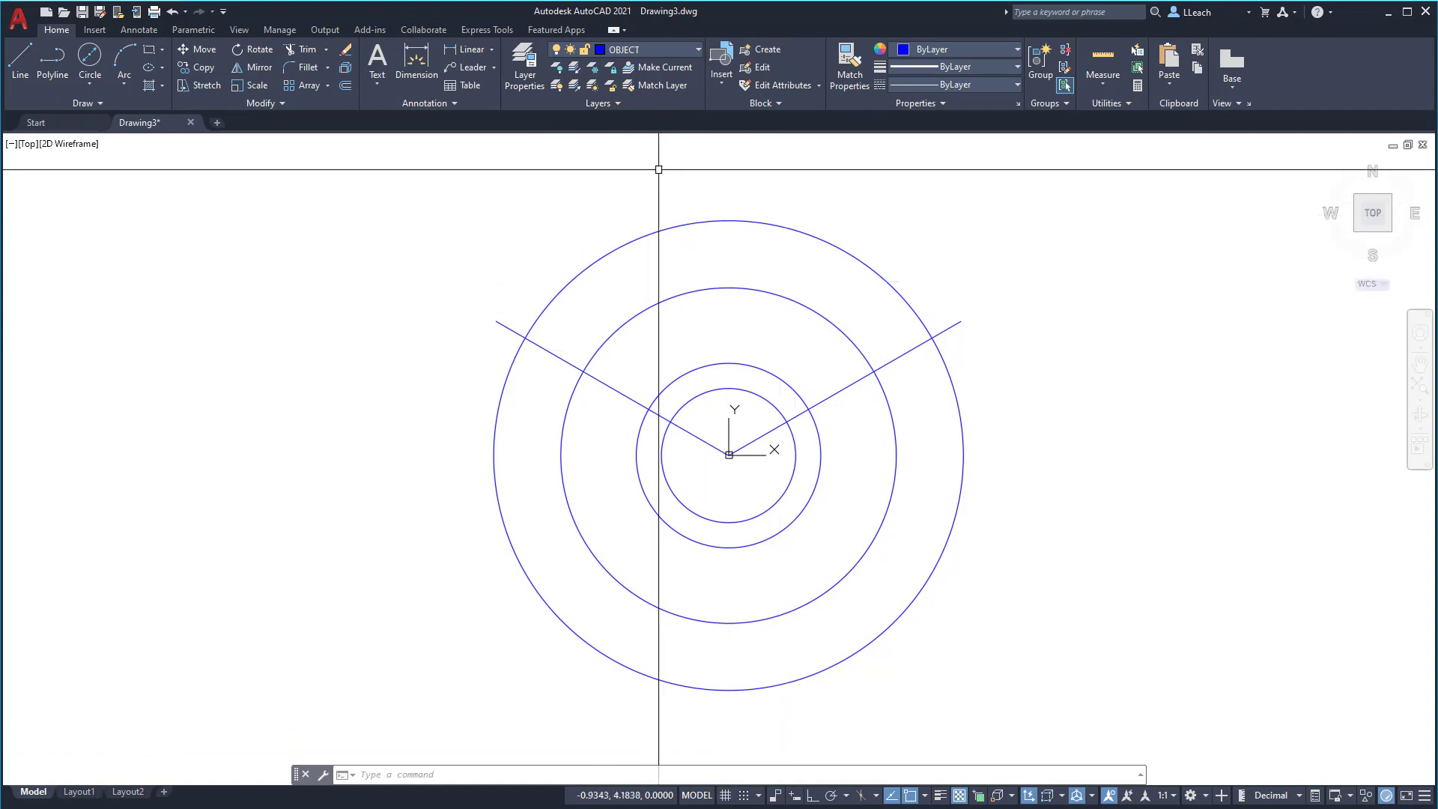
Create a new layer named CENTER and set its colour to green.
left_click(527, 77)
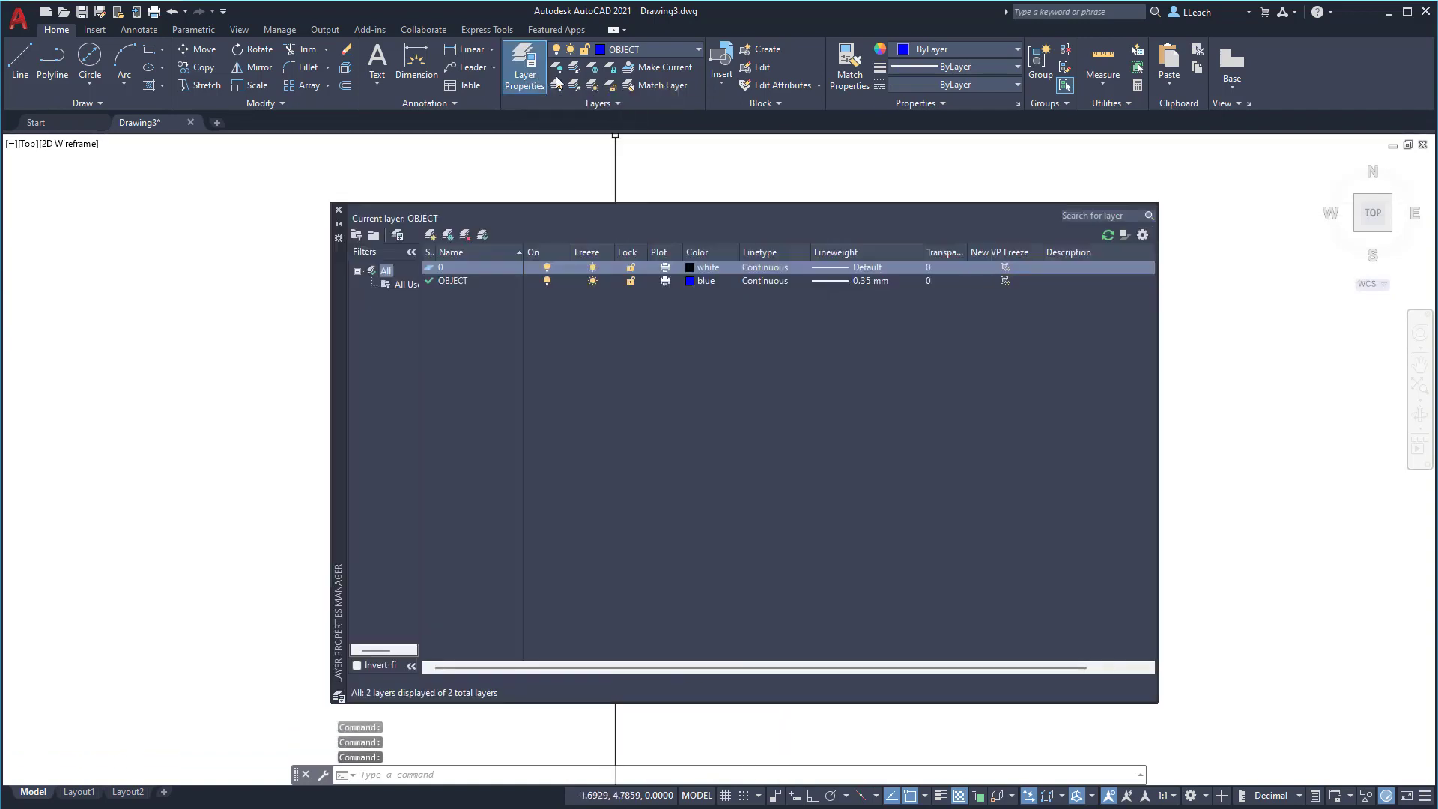
left_click(431, 236)
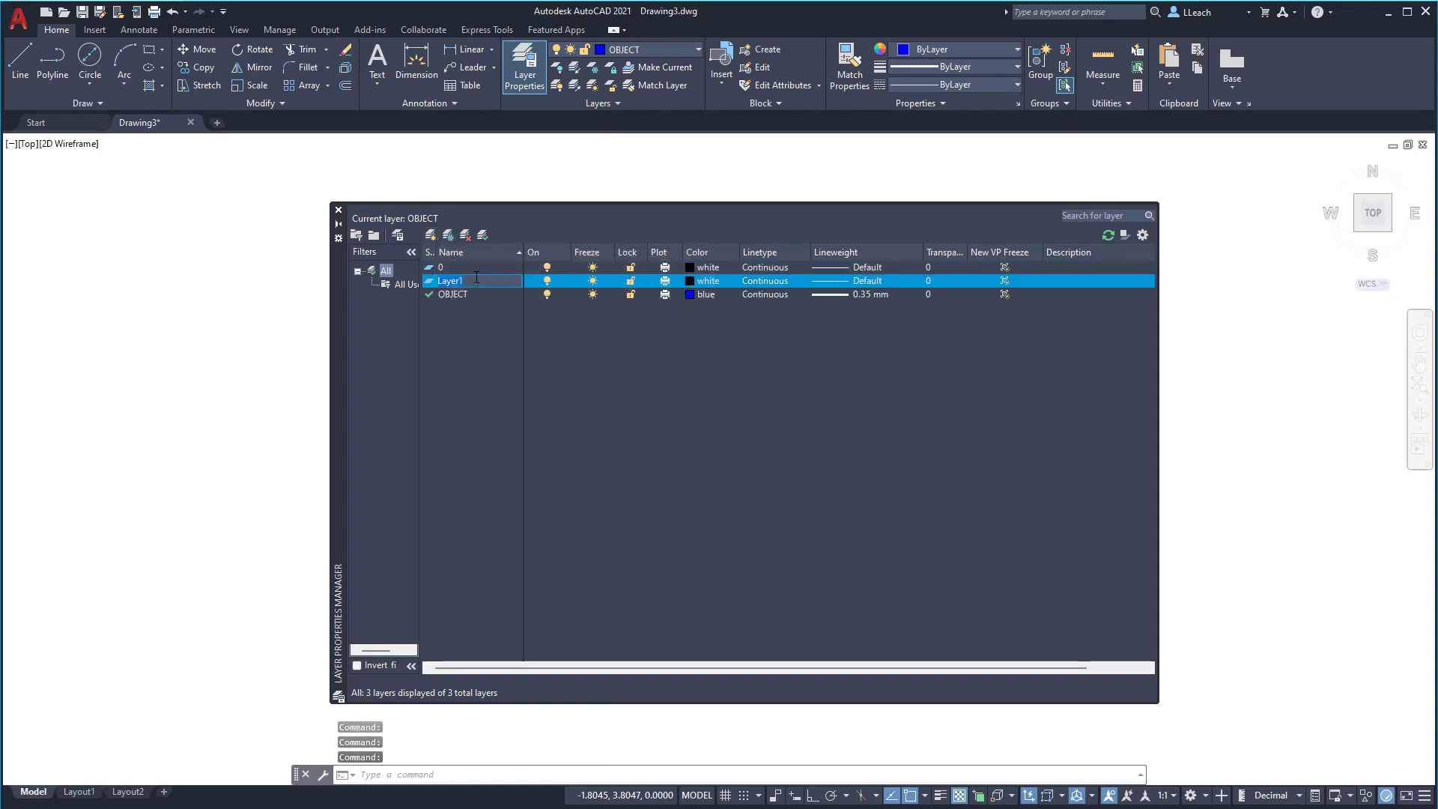
type("CENTER")
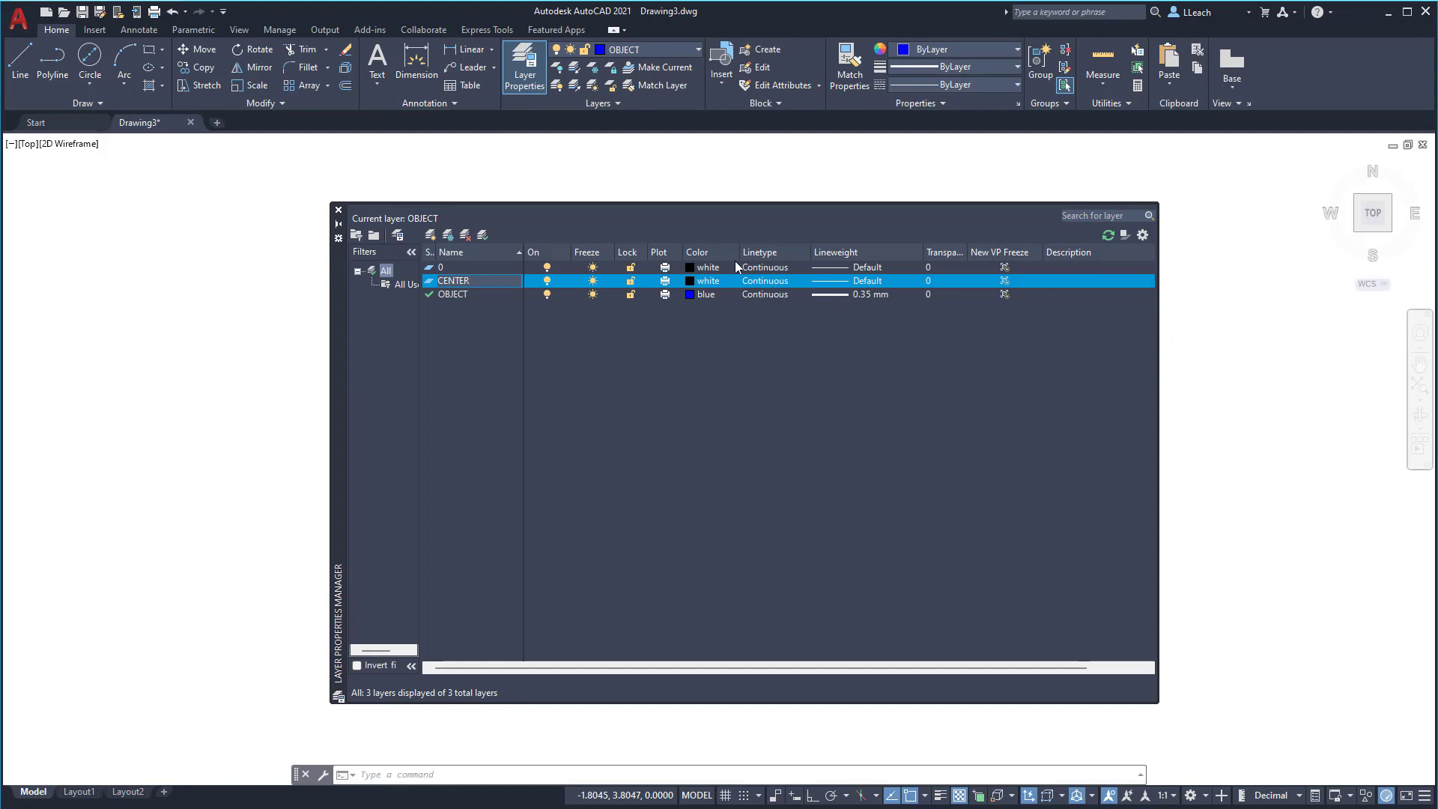
left_click(691, 279)
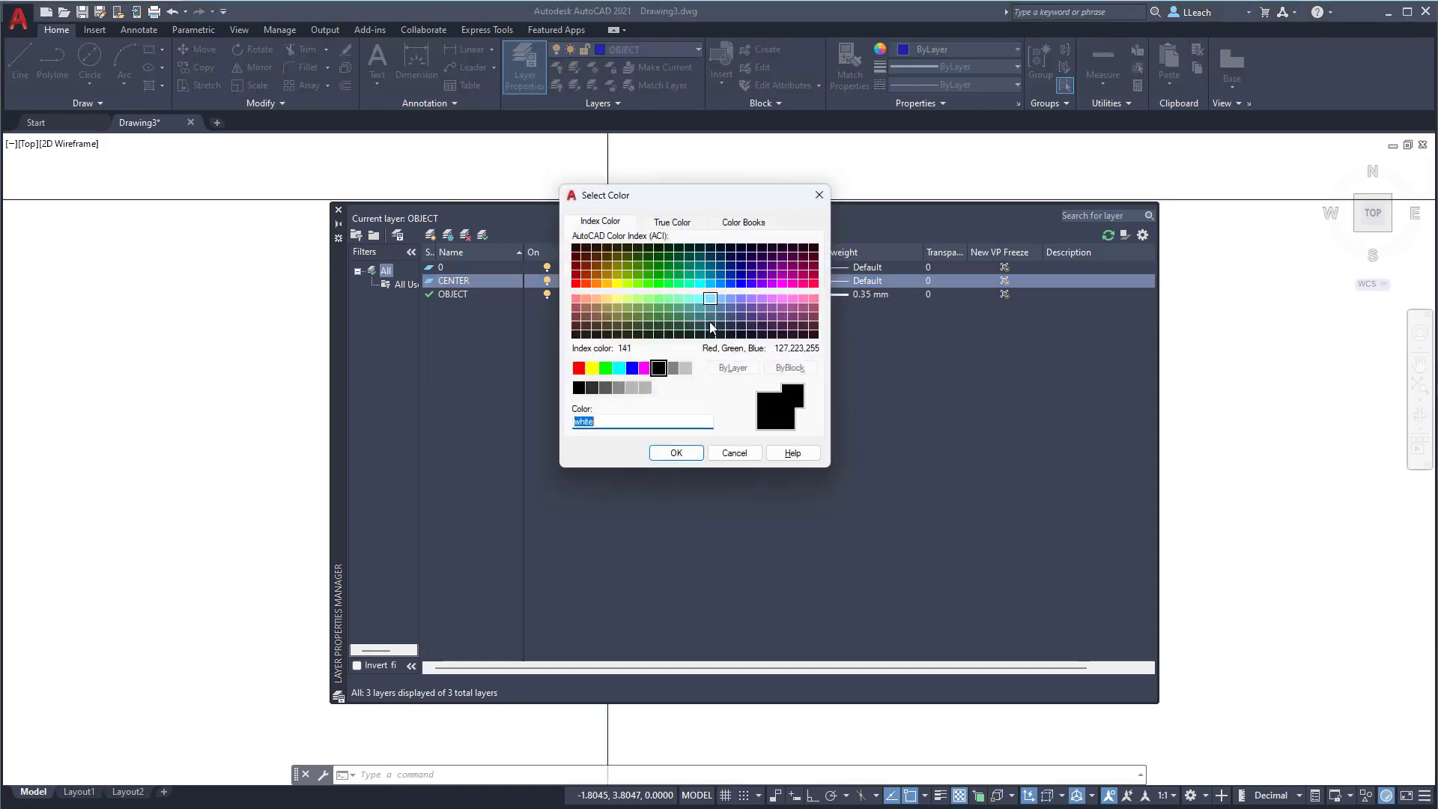
left_click(605, 368)
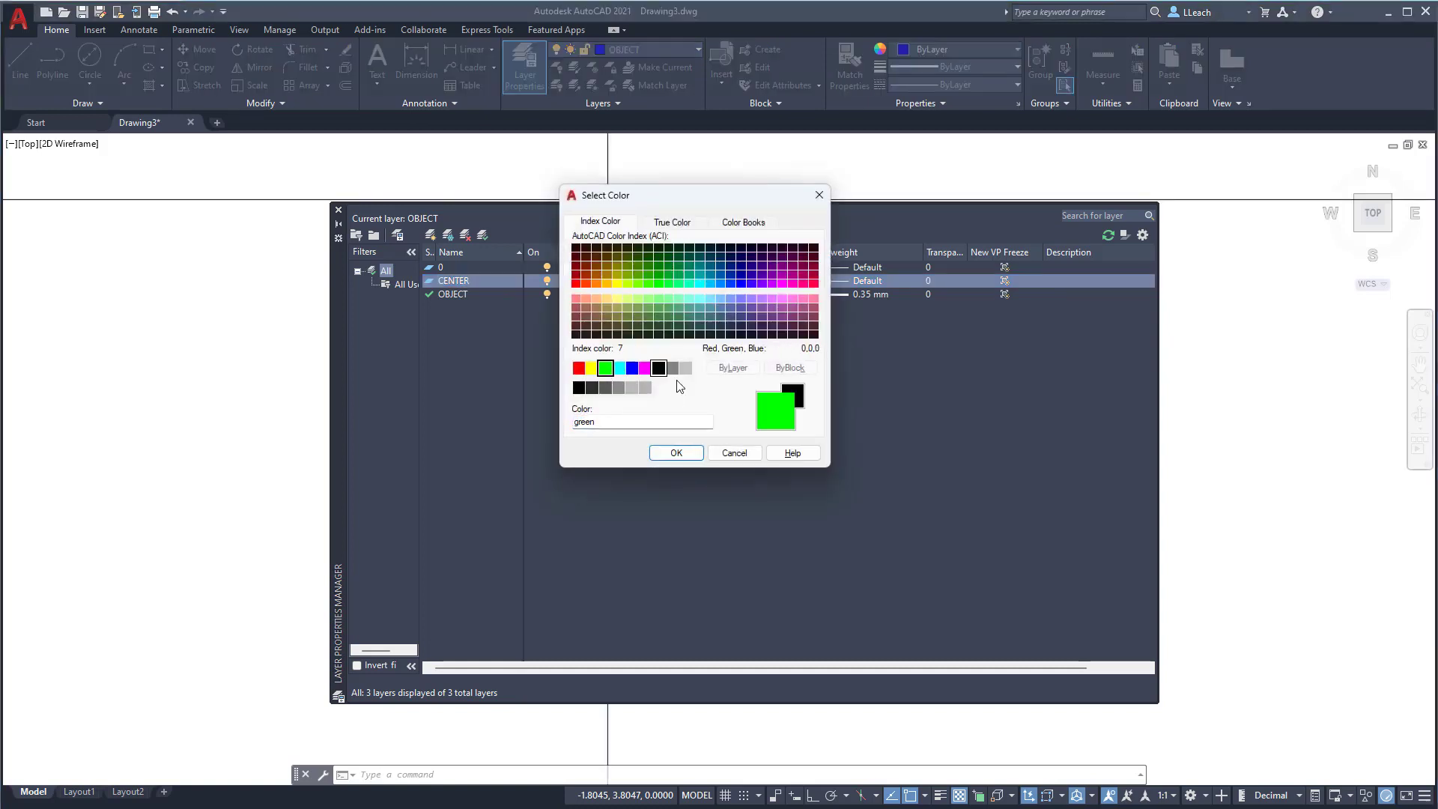
left_click(676, 454)
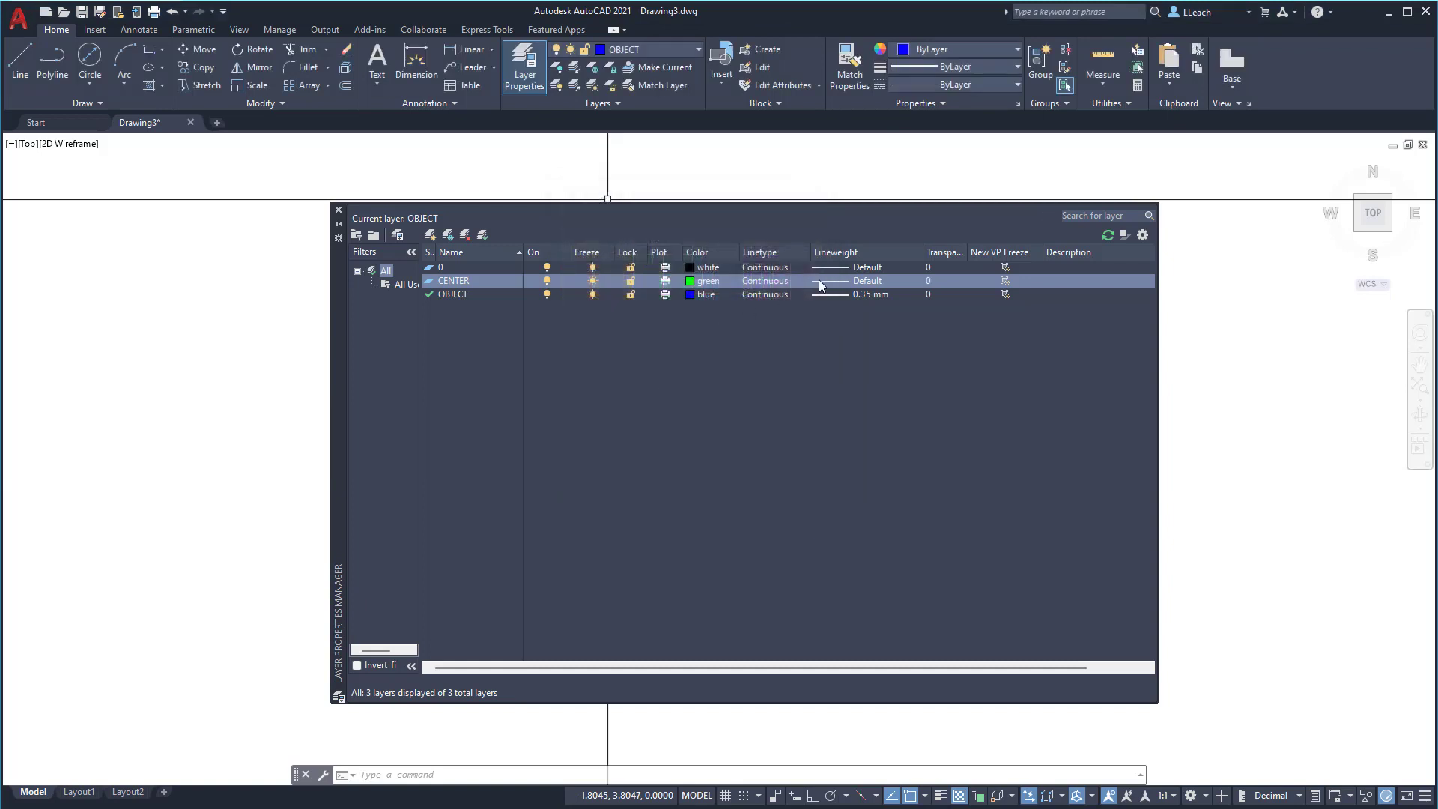
Load the CENTER, CENTER2 and CENTERX2 linetypes from acad.lin and assign CENTER2 to the CENTER layer.
left_click(771, 278)
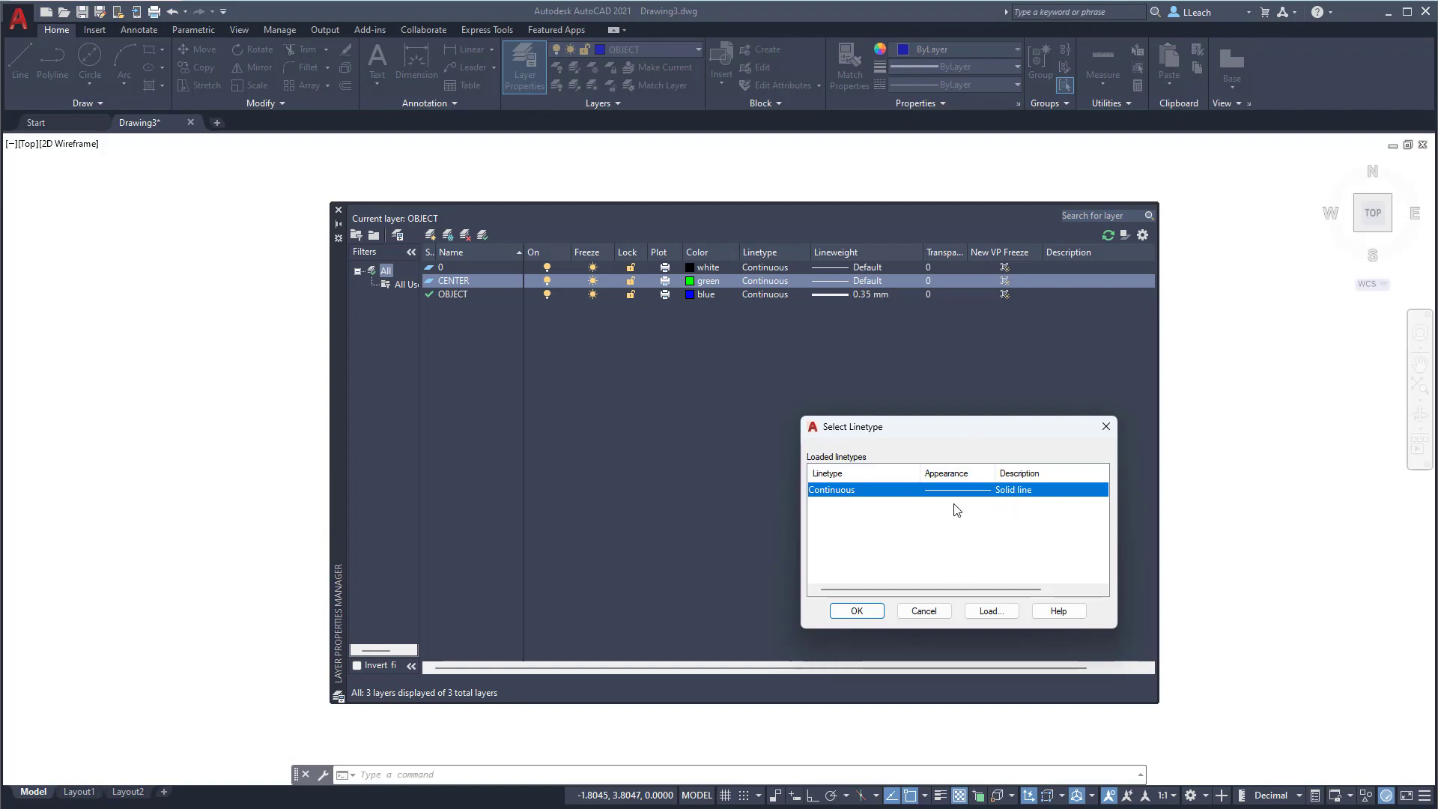
left_click(990, 612)
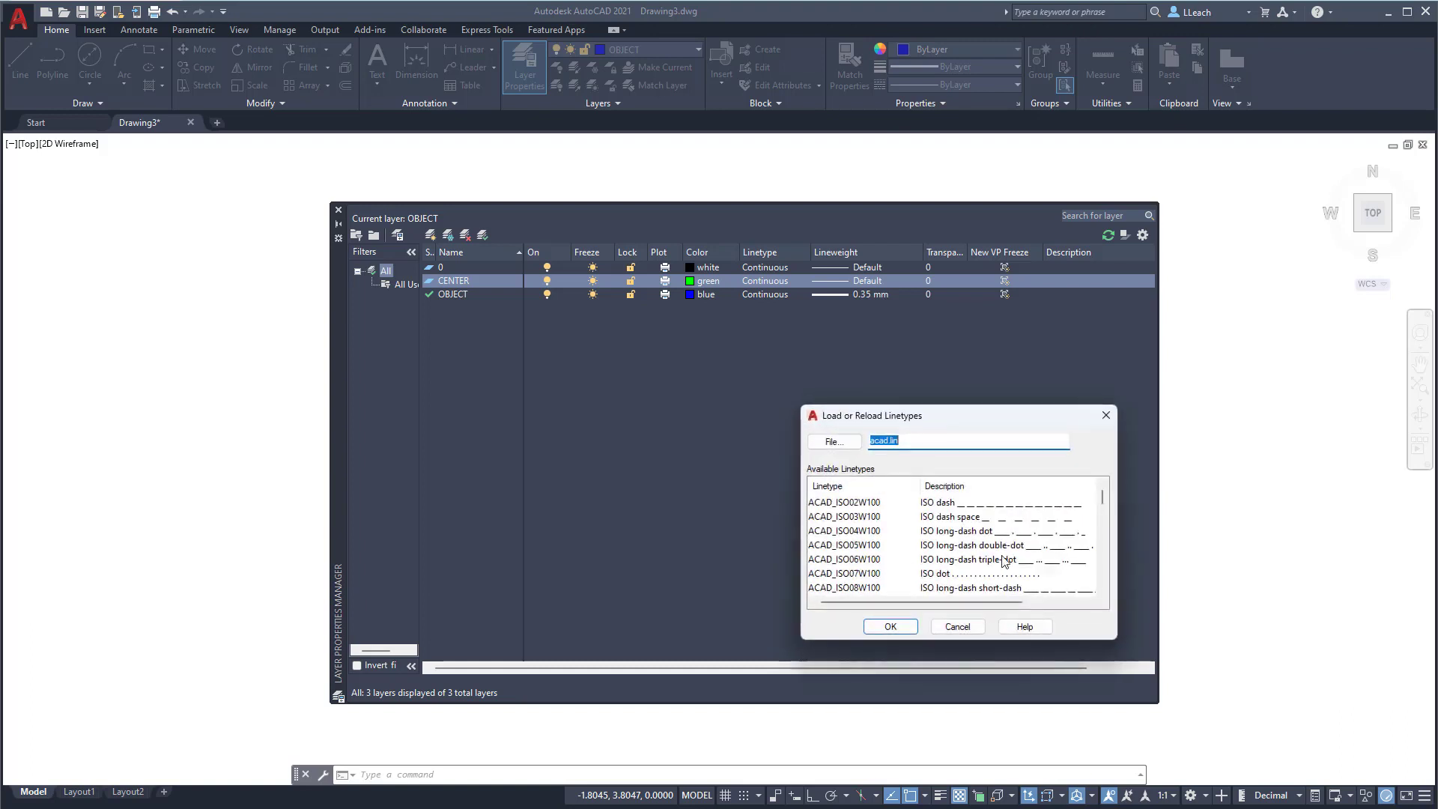
scroll(926, 530, "down", 5)
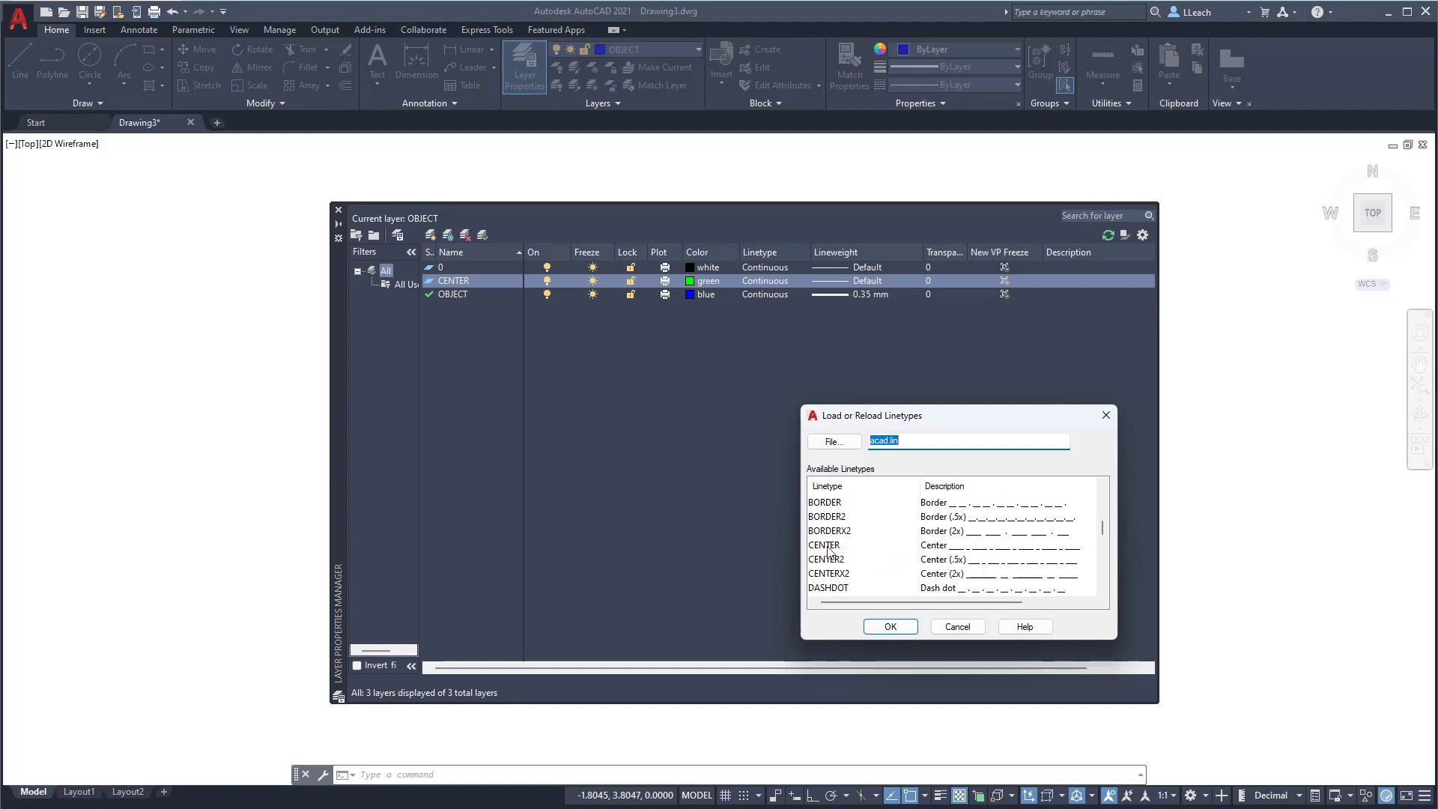
left_click(827, 549)
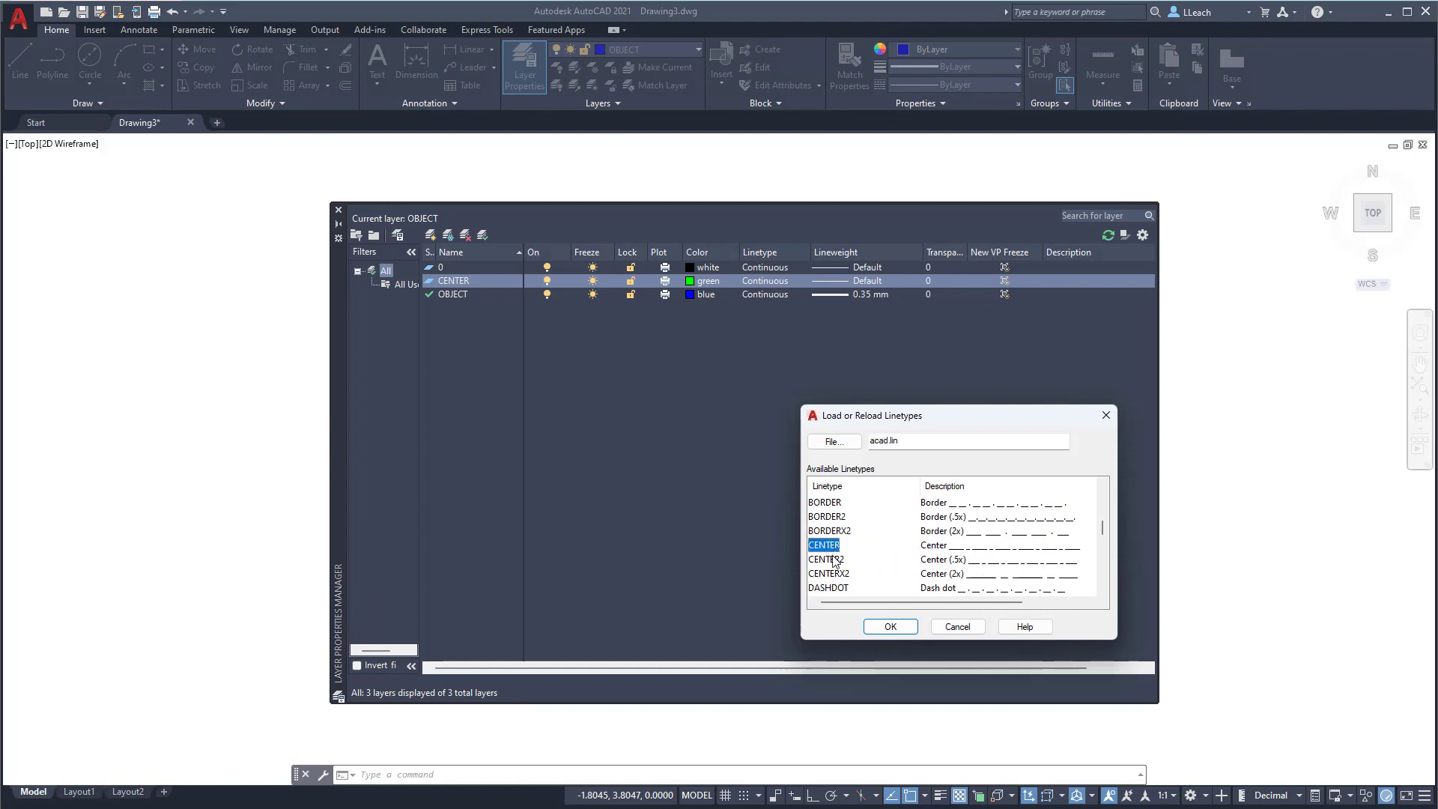
left_click(835, 561, "ctrl")
left_click(844, 575, "ctrl")
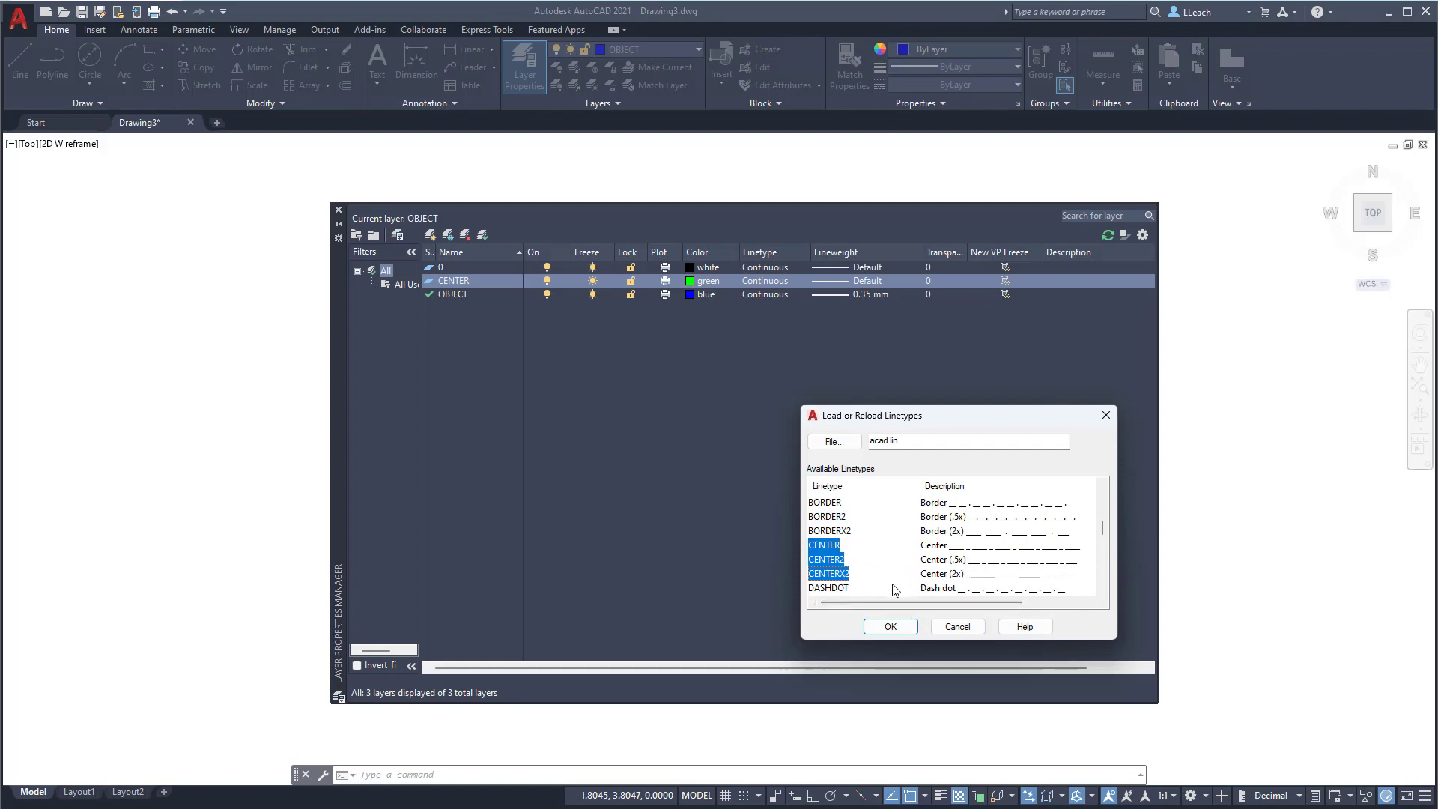
left_click(891, 627)
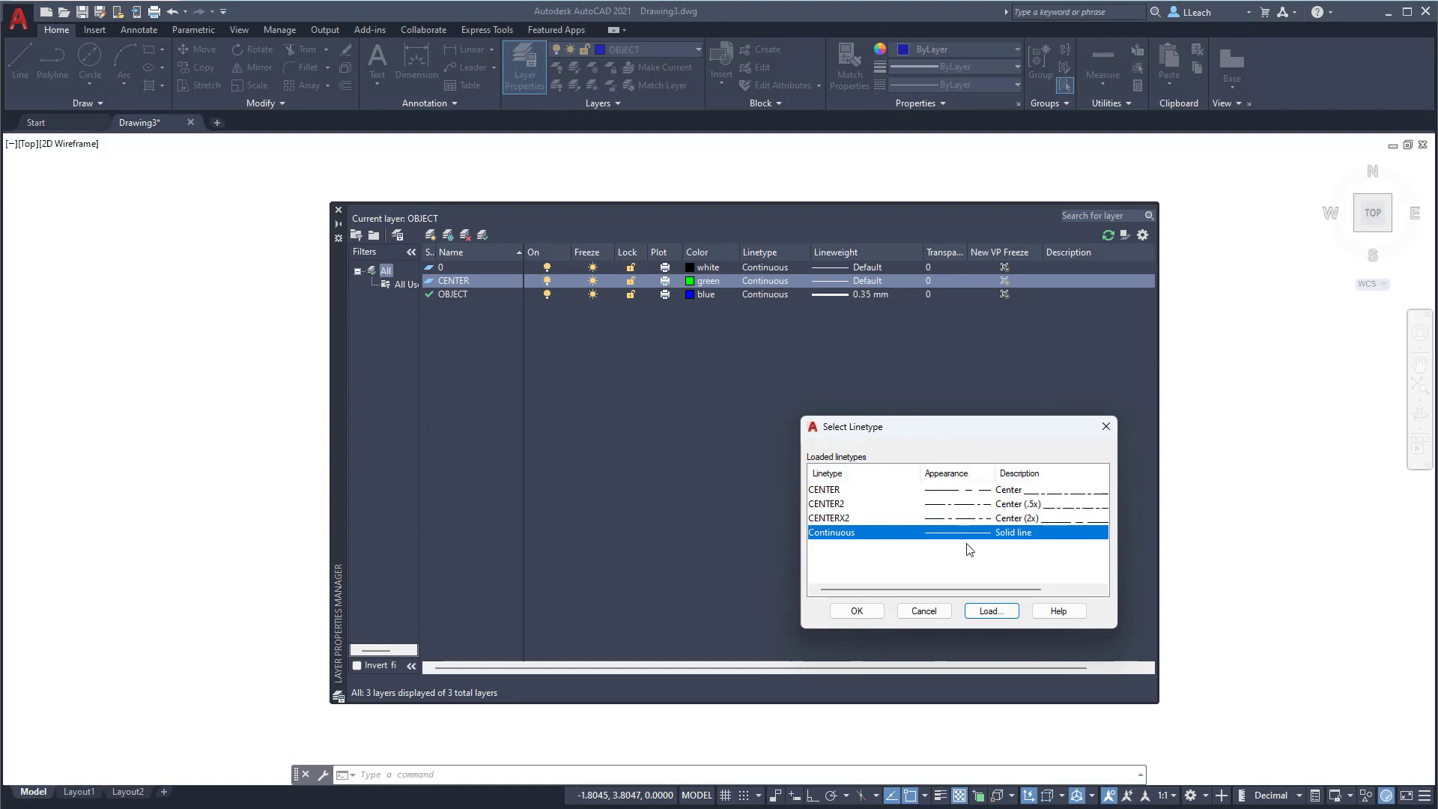
left_click(837, 507)
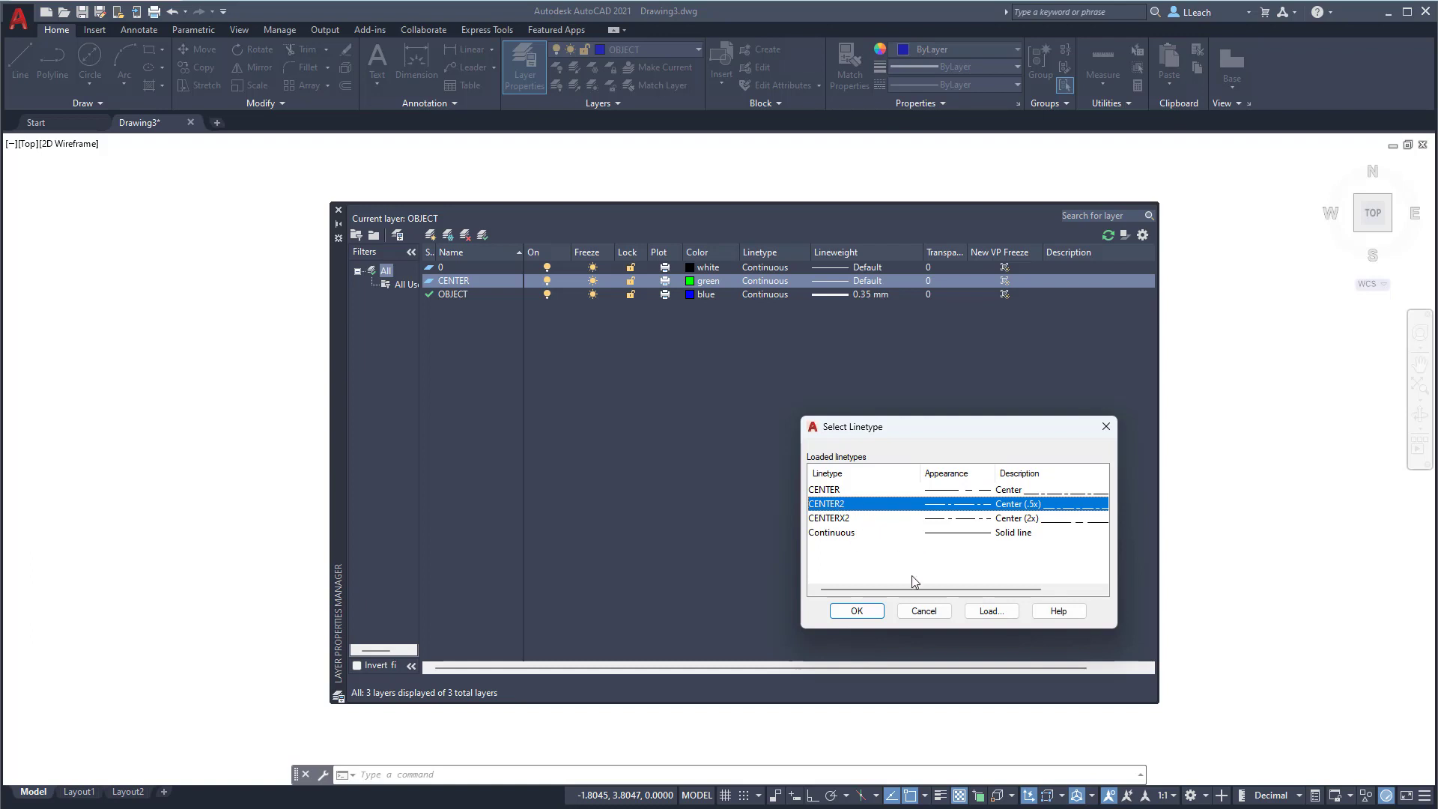
left_click(860, 611)
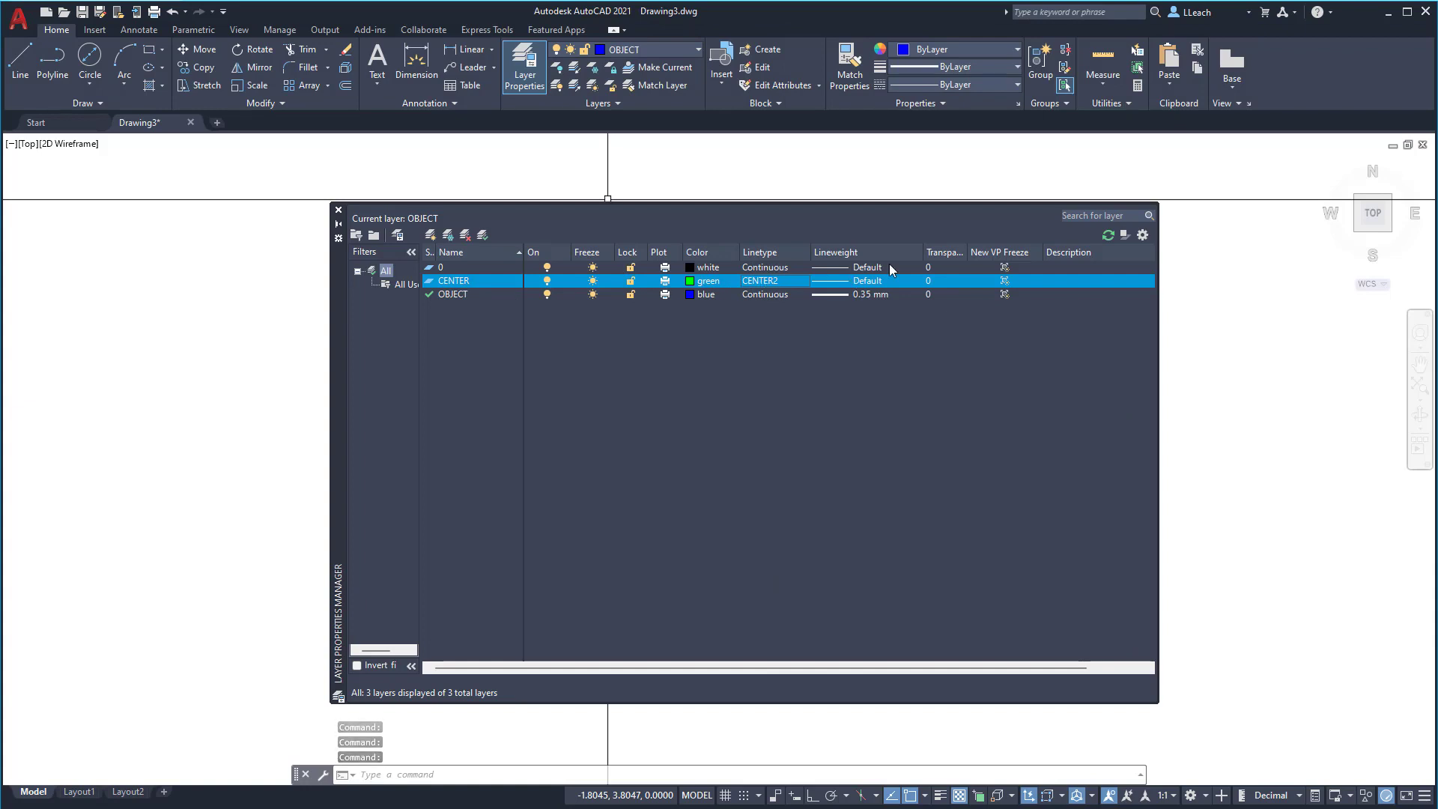
Set the CENTER layer's lineweight to 0.20 mm and close the layer manager.
left_click(858, 280)
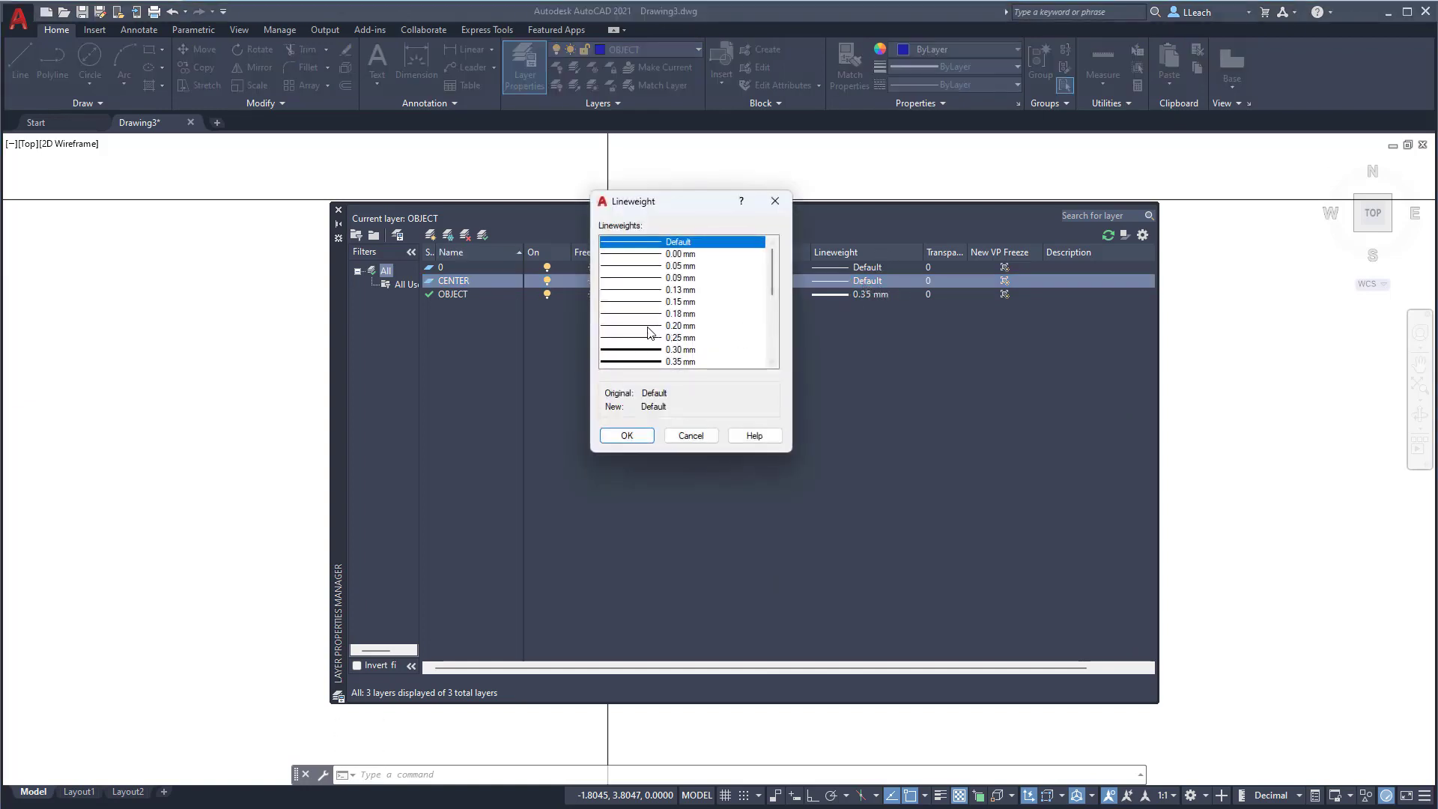
left_click(649, 326)
left_click(625, 436)
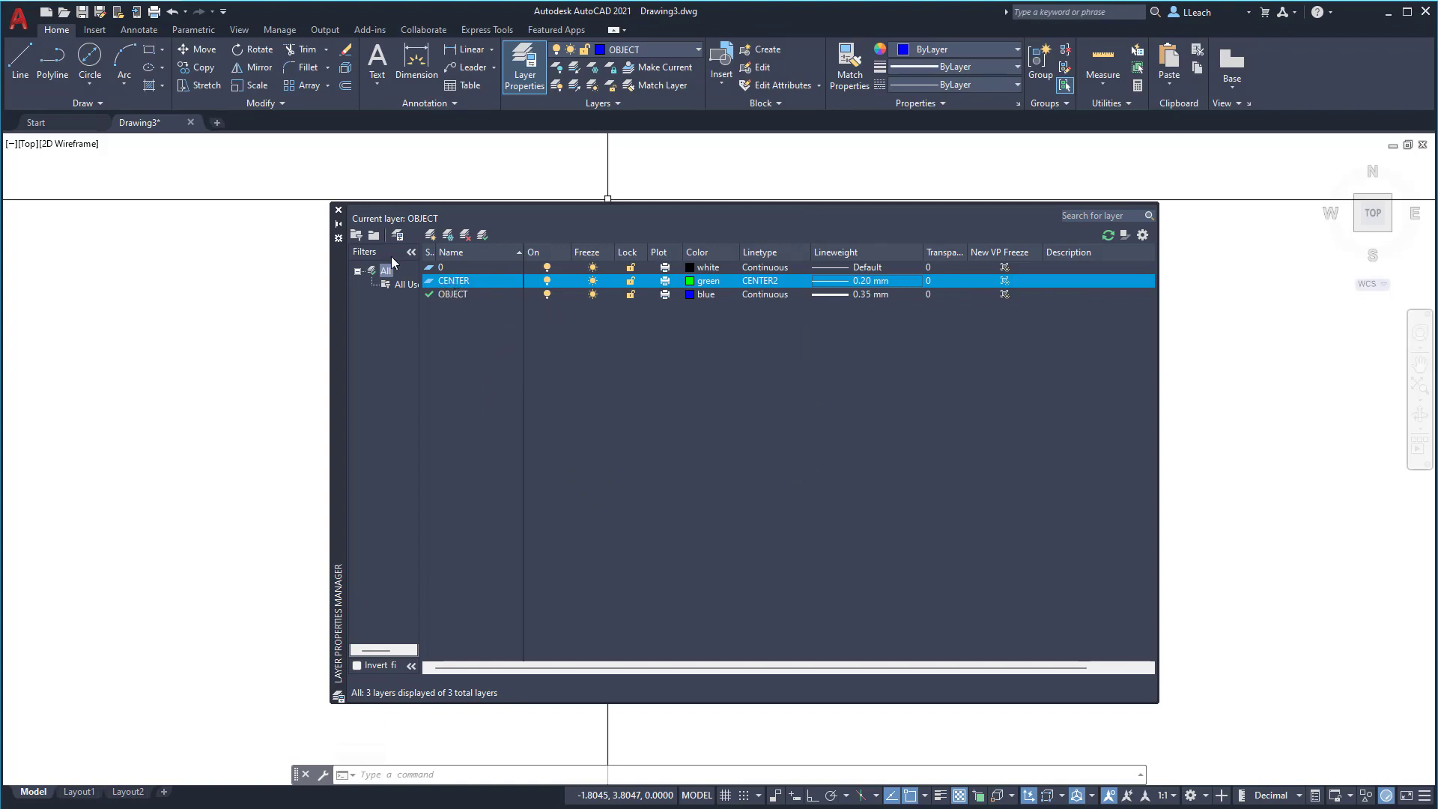
left_click(339, 211)
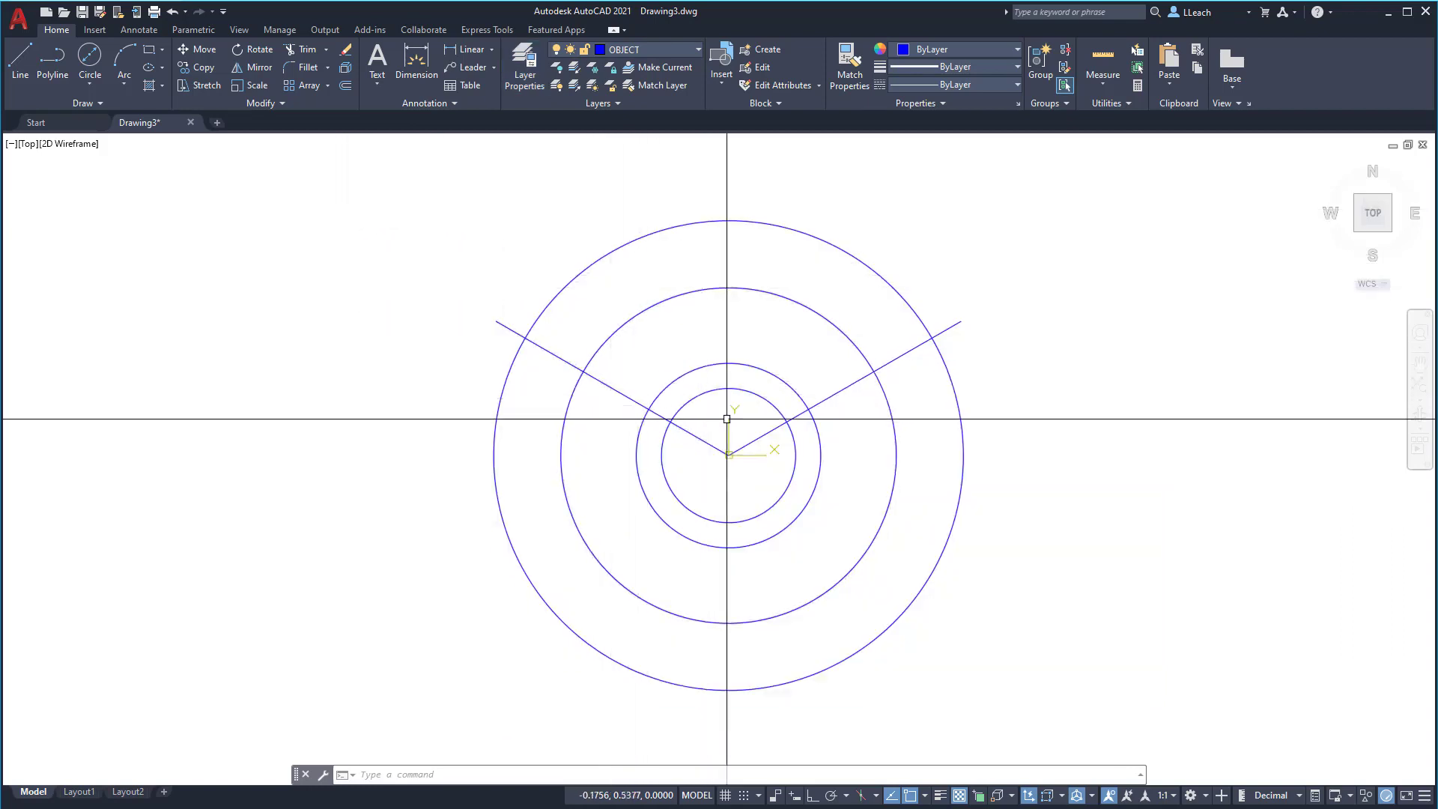
Move the second-largest circle and both angled lines to the CENTER layer, then clear the selection.
left_click(660, 302)
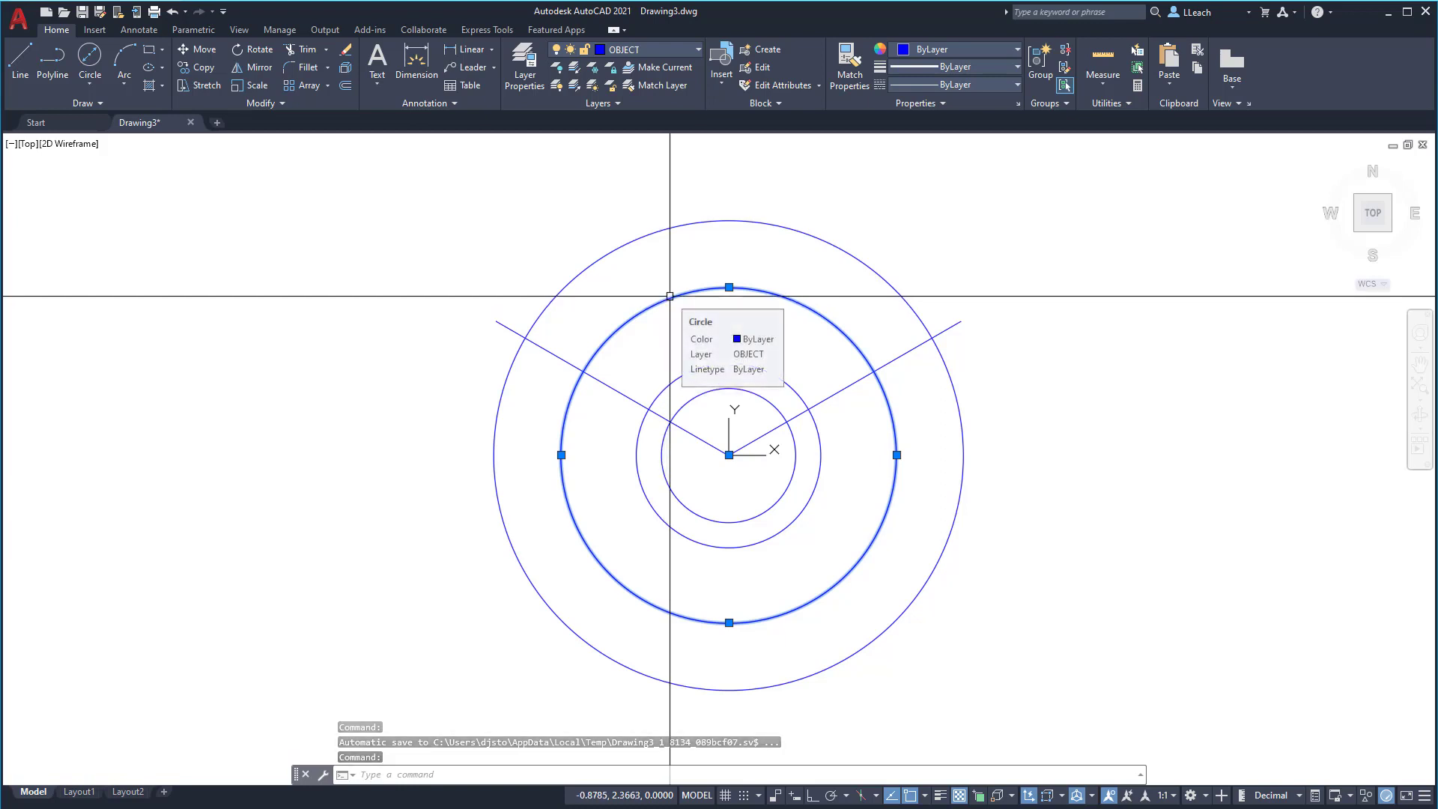
left_click(611, 388)
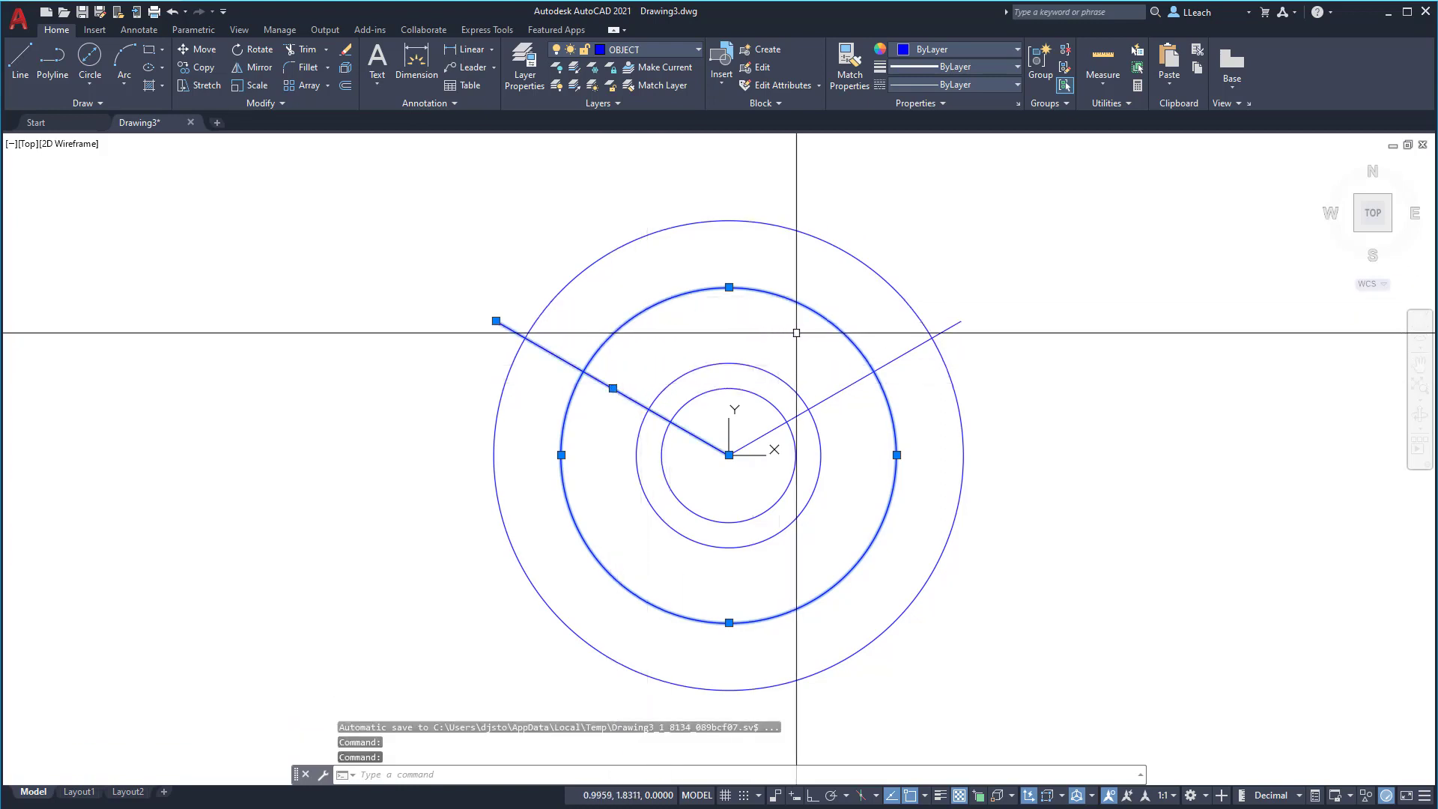
left_click(843, 389)
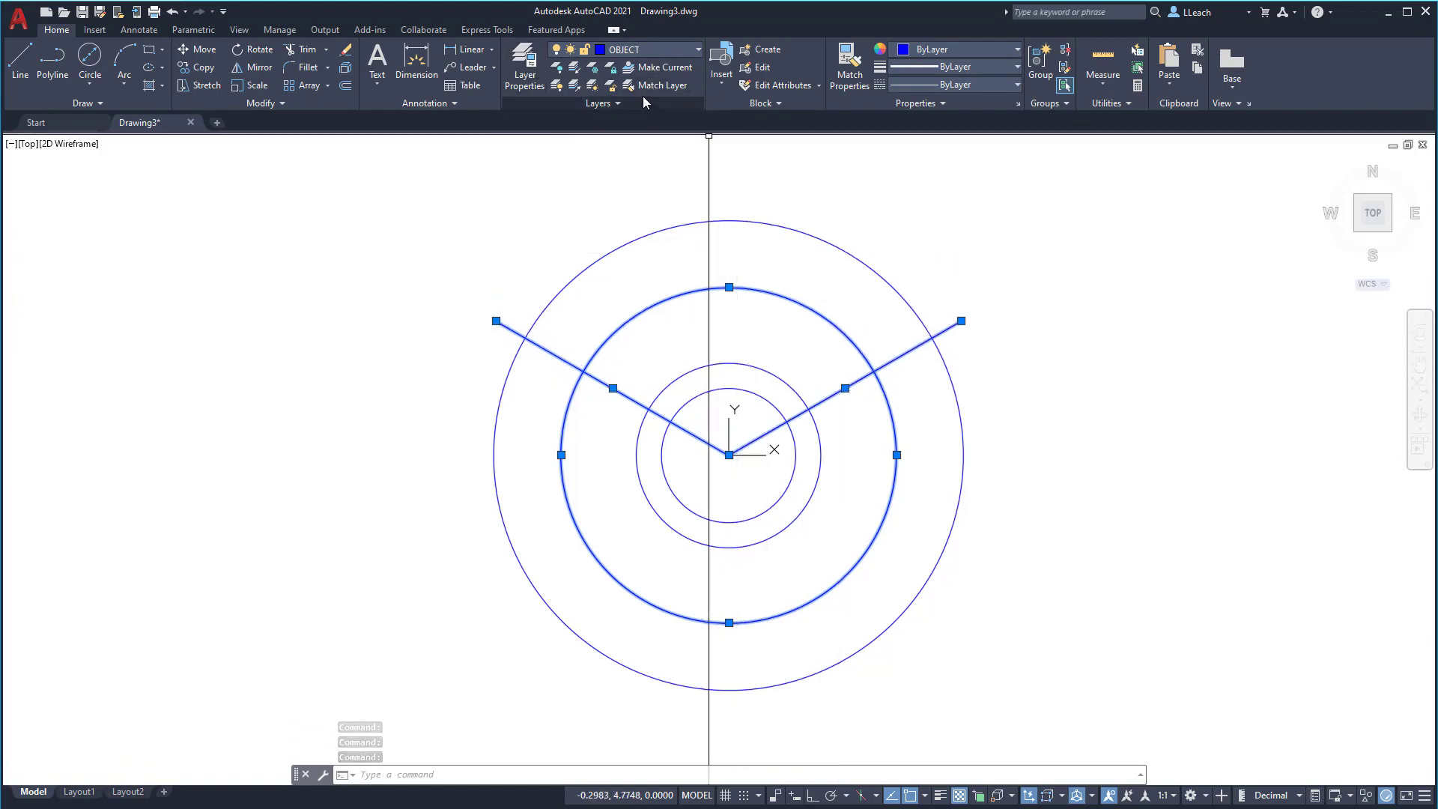
left_click(646, 48)
left_click(658, 86)
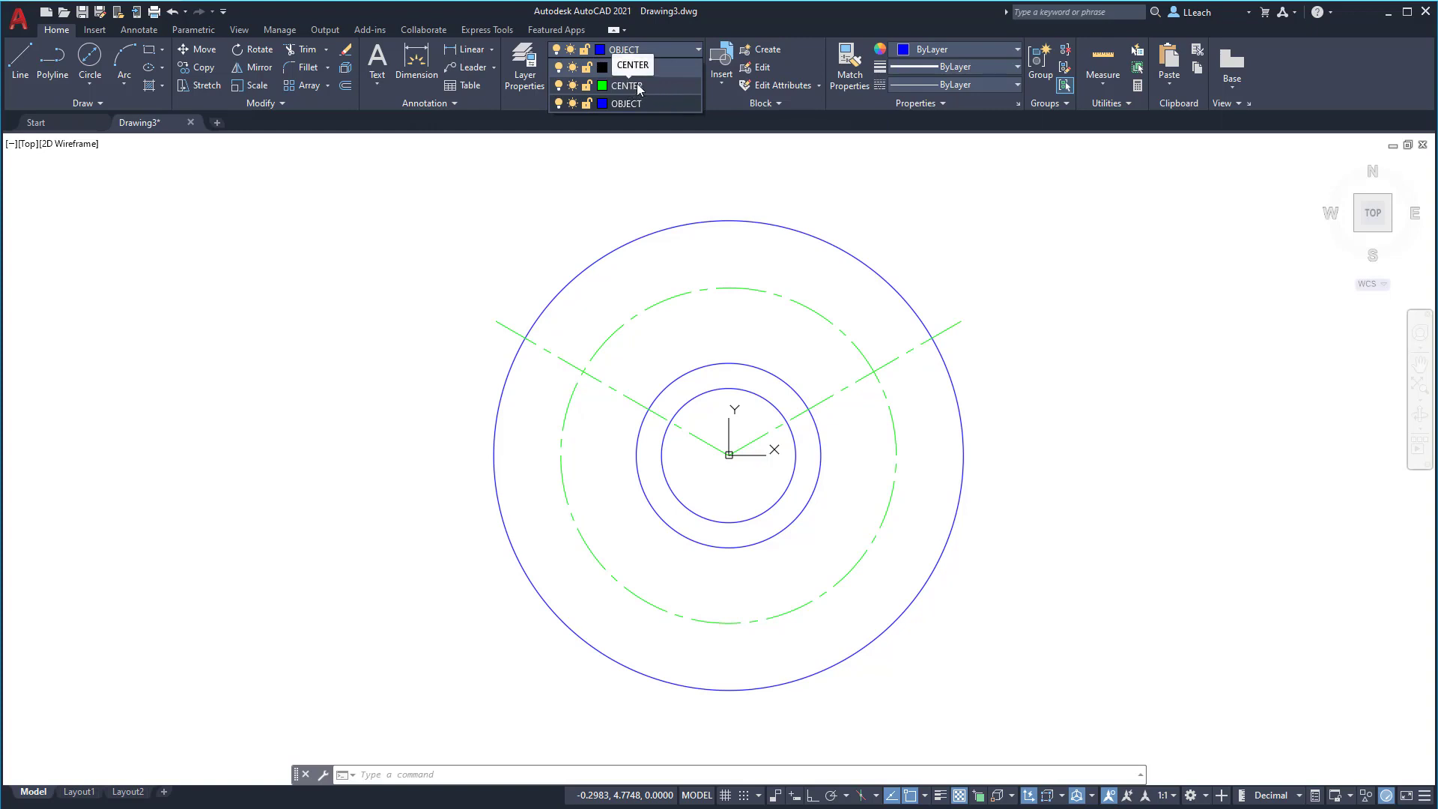
left_click(638, 86)
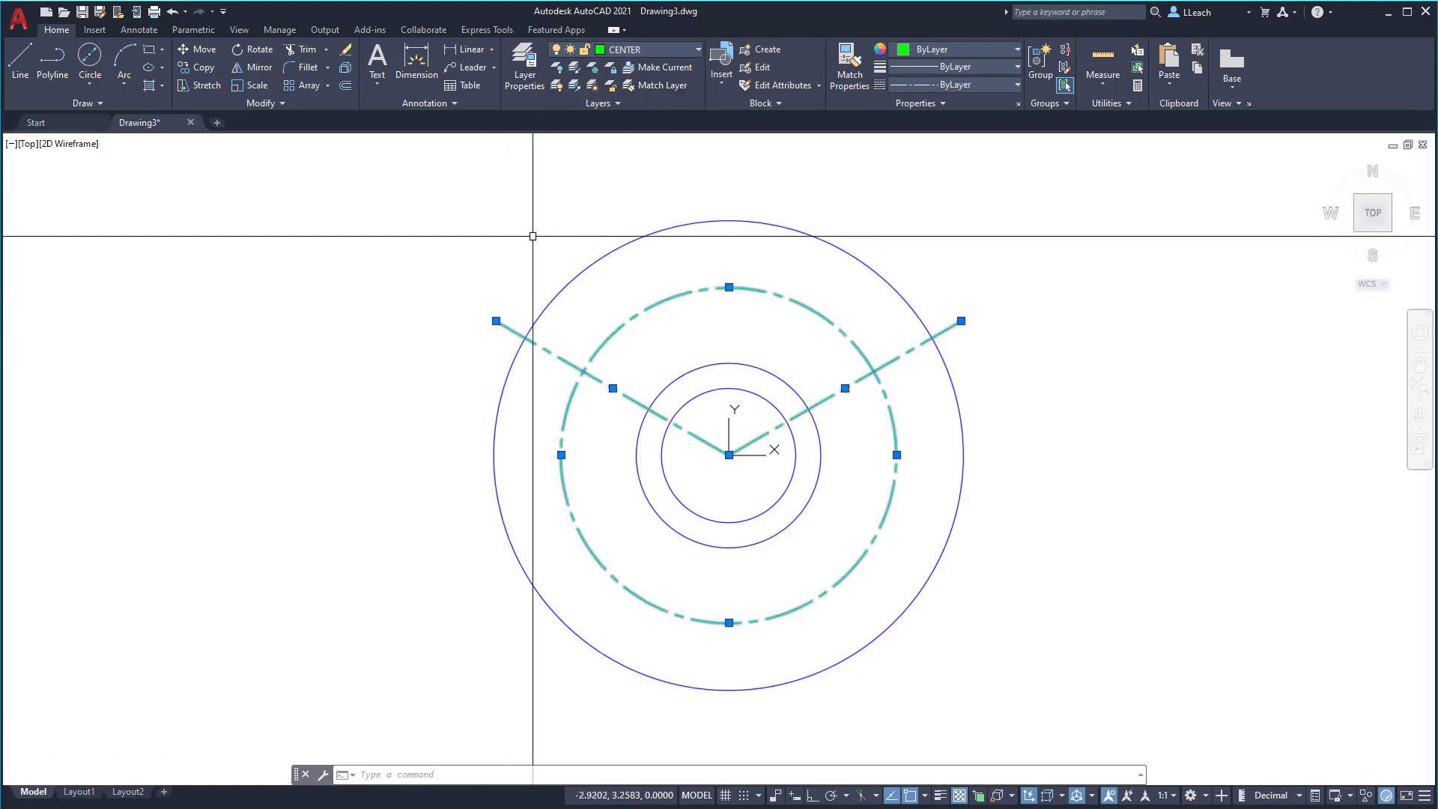
key("Escape")
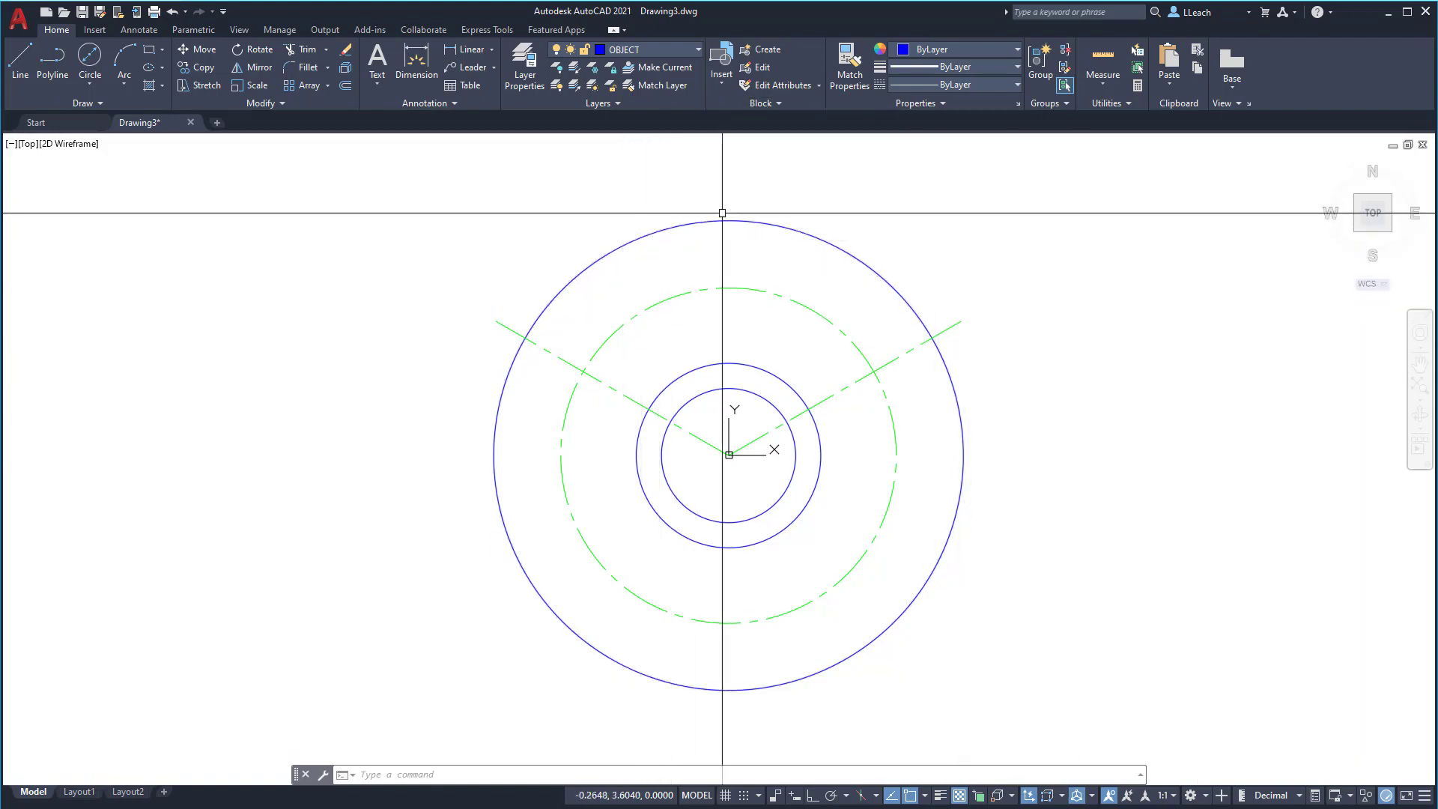
Add a center mark to the outermost circle.
left_click(146, 33)
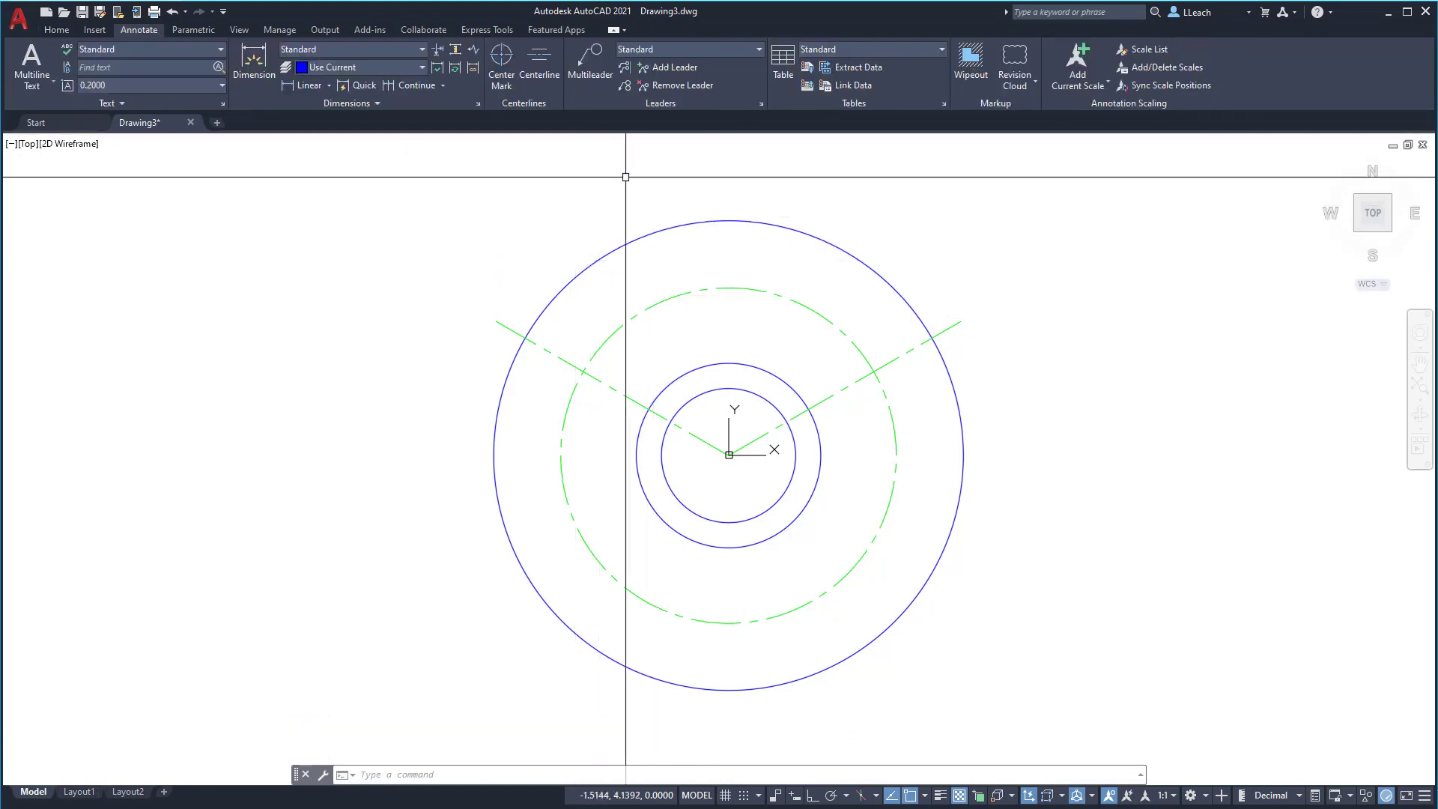
left_click(501, 78)
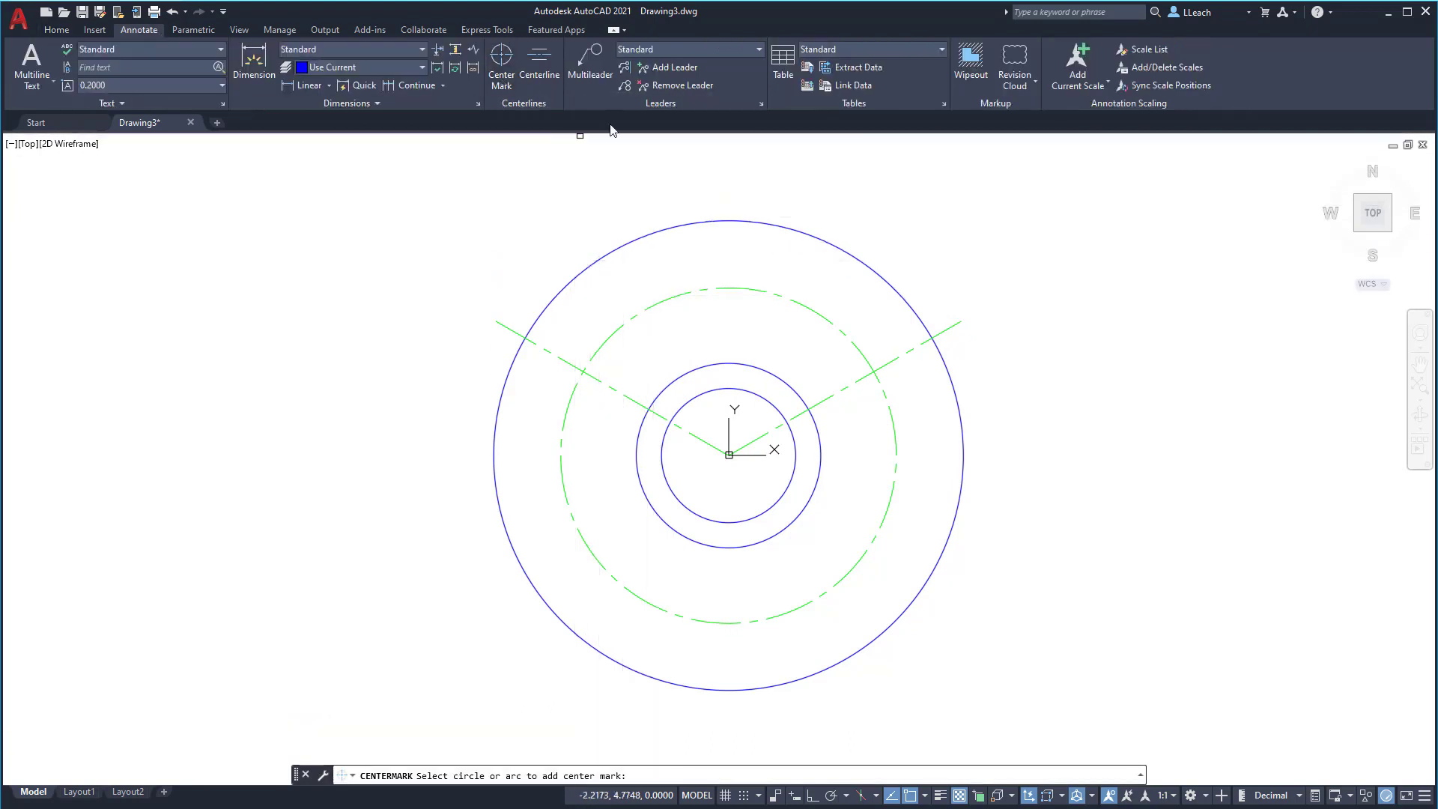
left_click(690, 223)
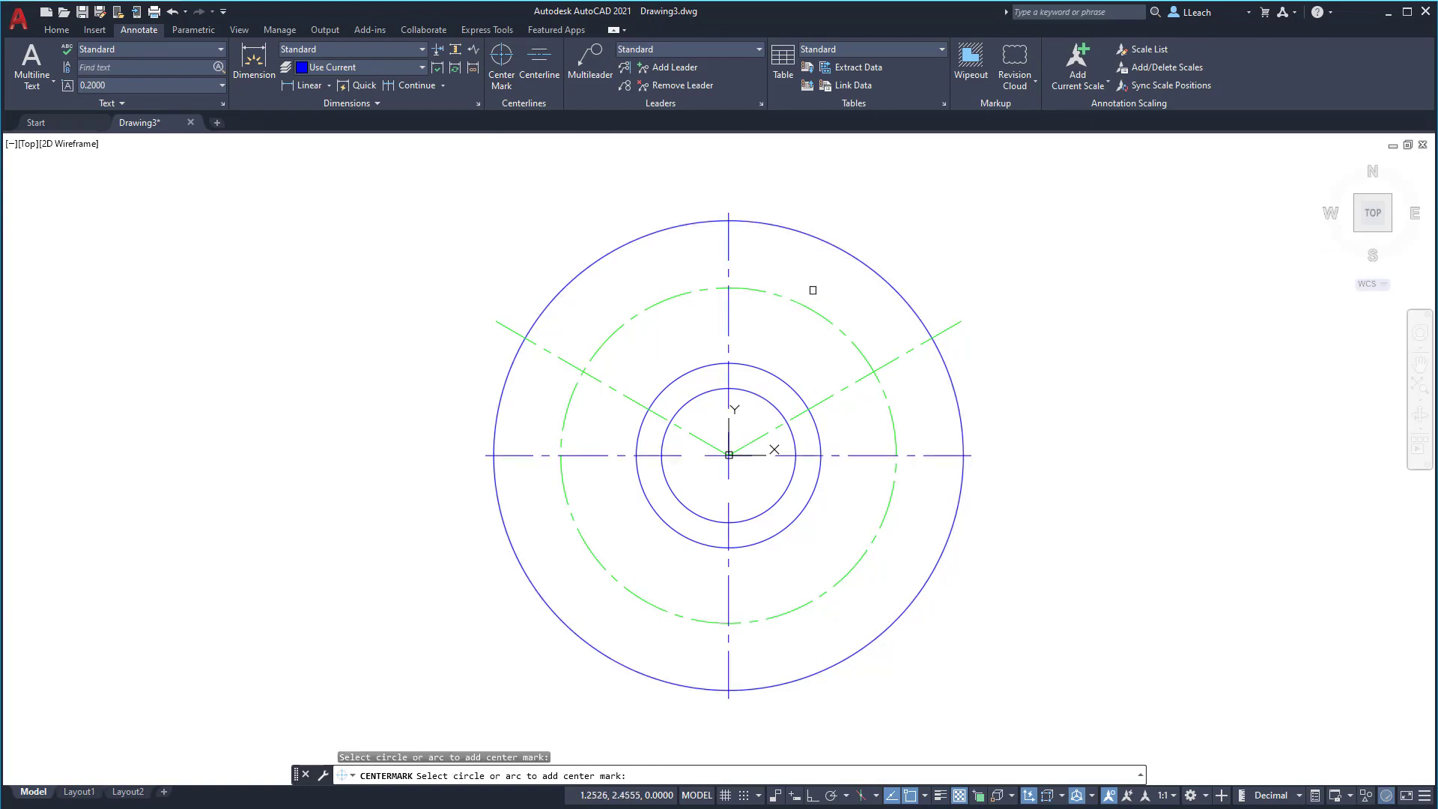
key("Escape")
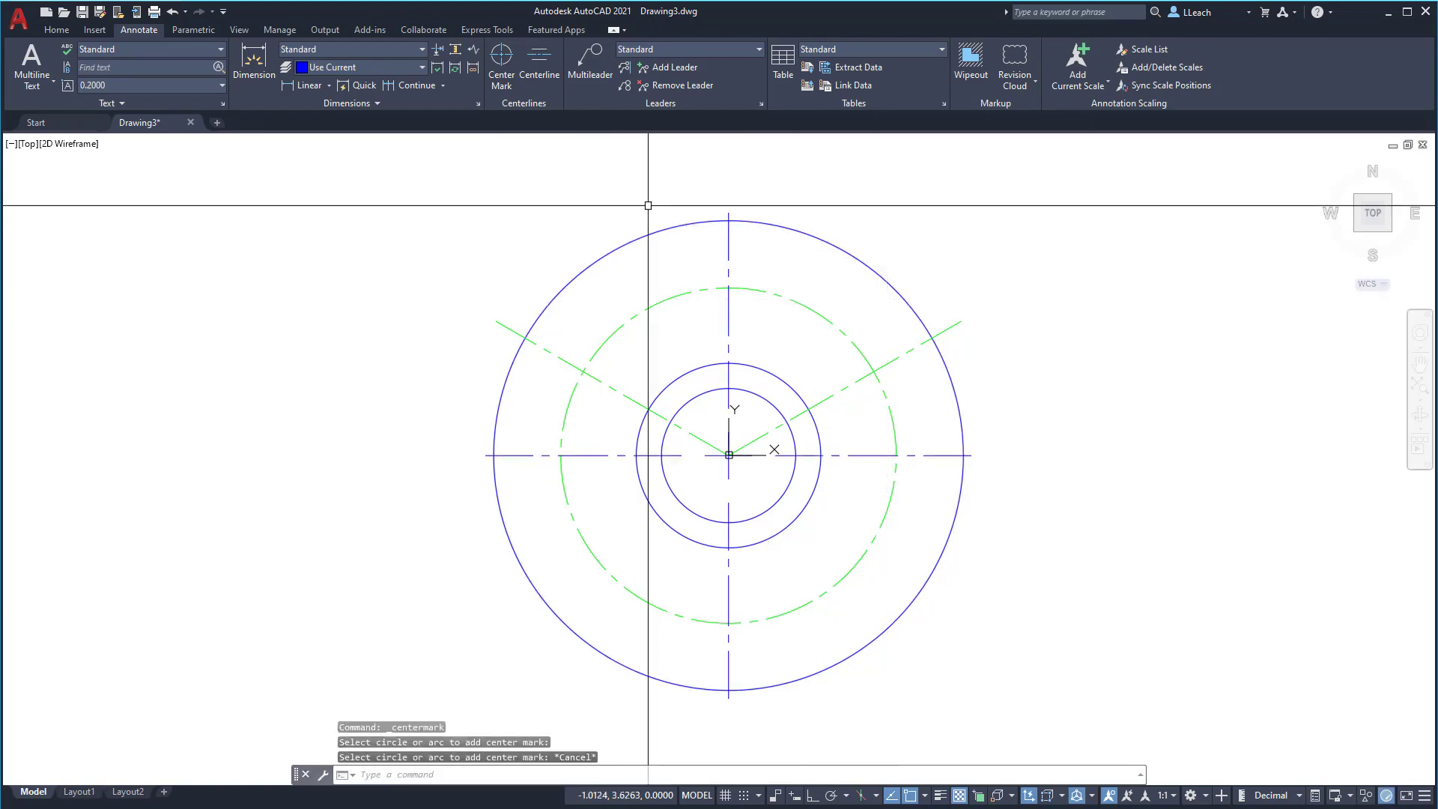
Draw a circle with a diameter of 1 centred on the bottom quadrant of the green circle.
left_click(54, 31)
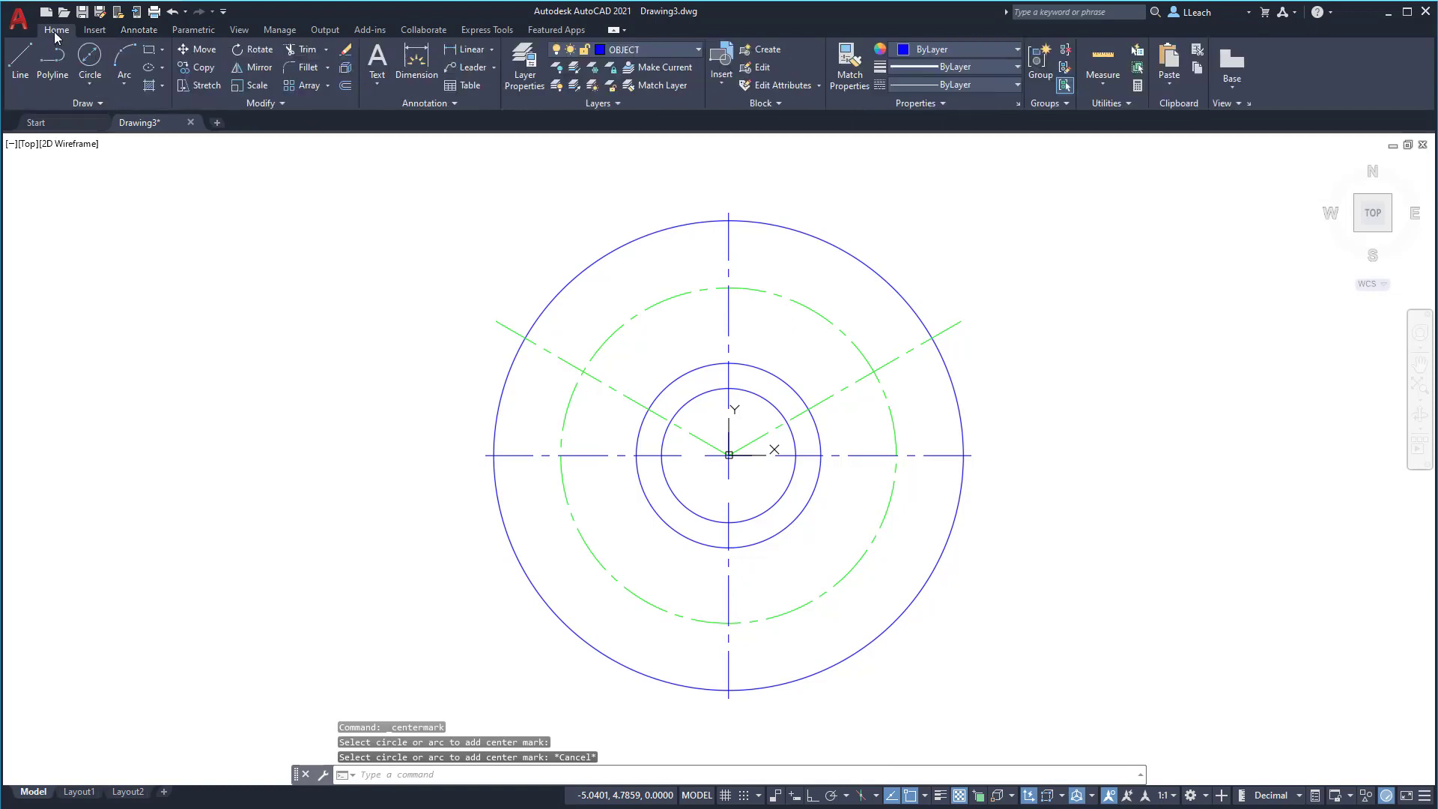
left_click(102, 85)
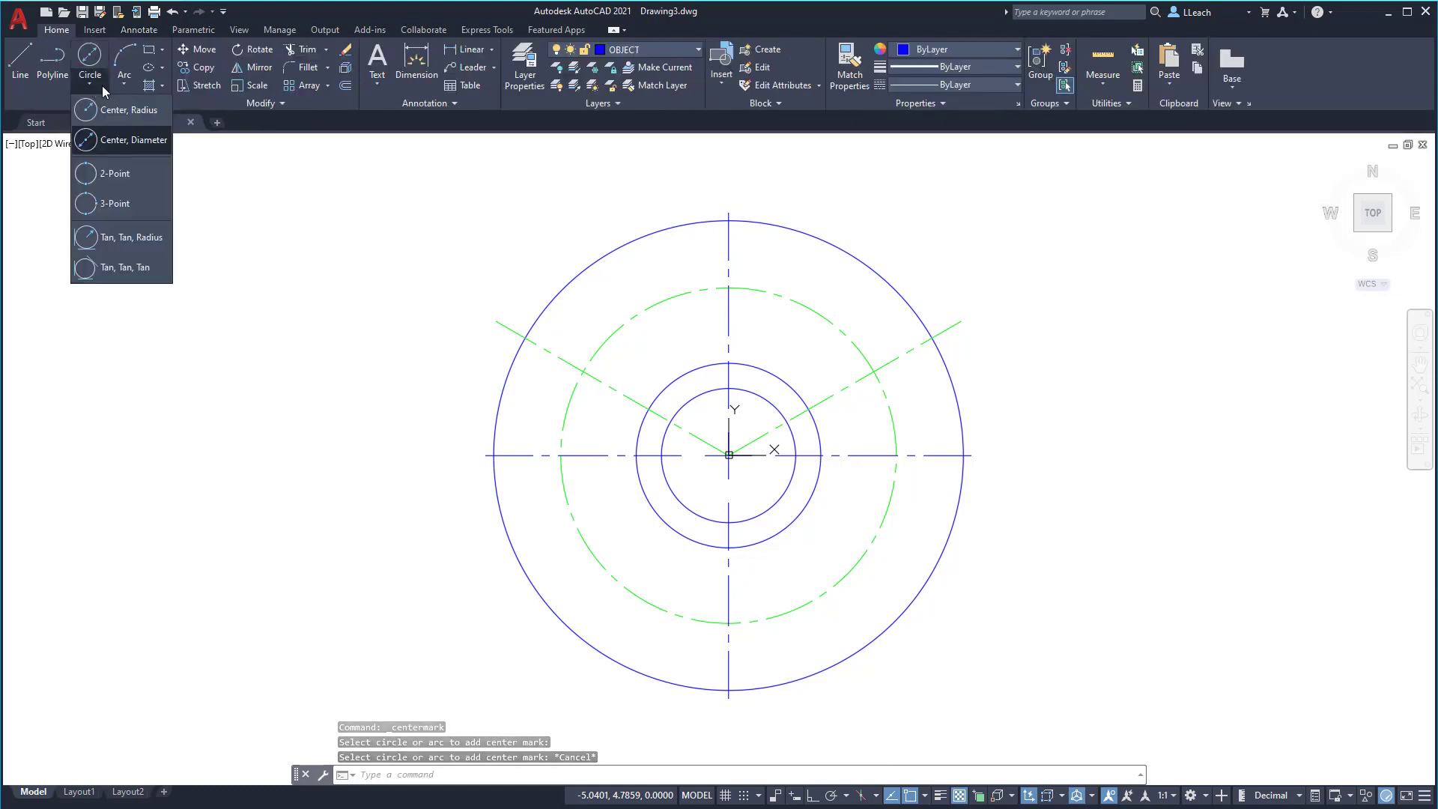
left_click(135, 141)
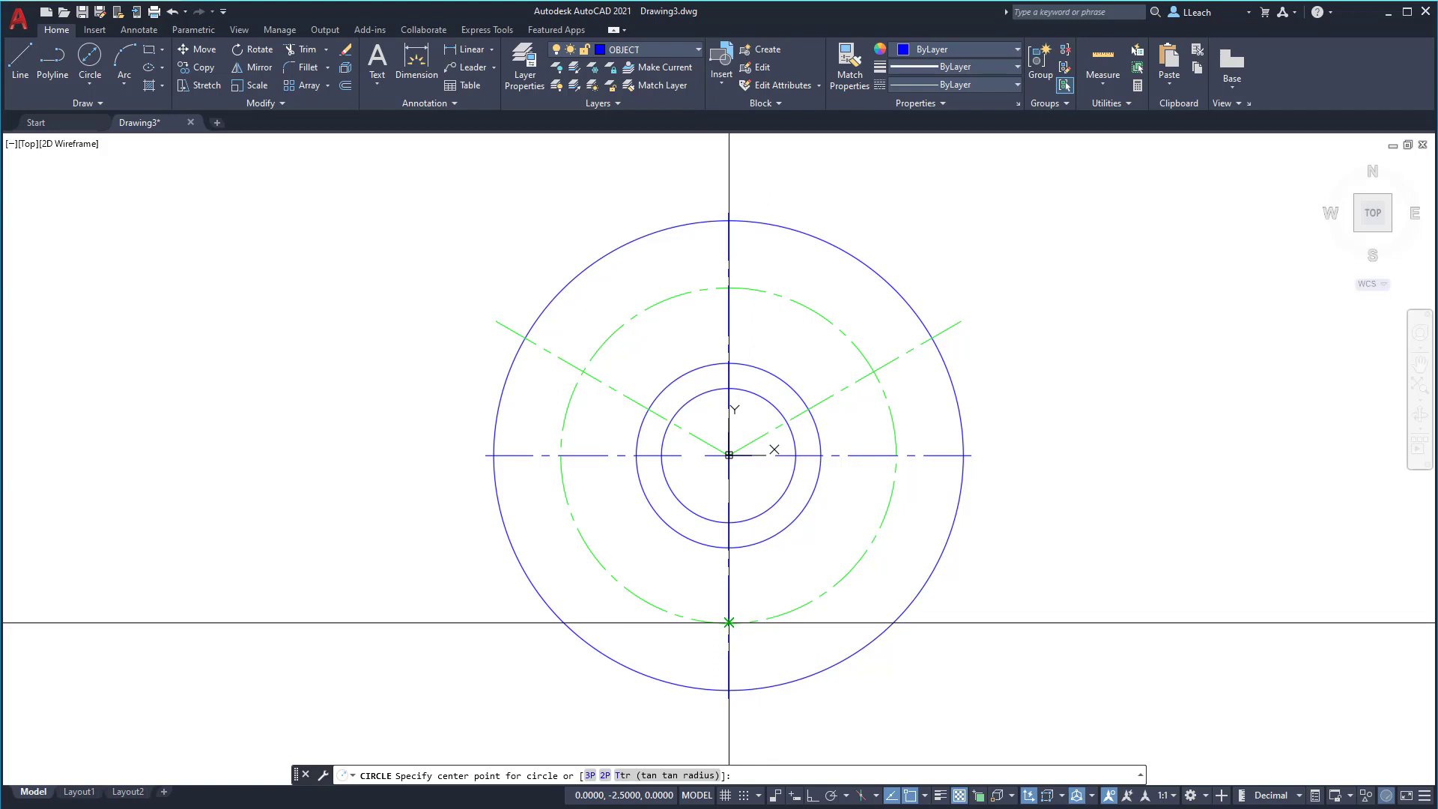
left_click(729, 622)
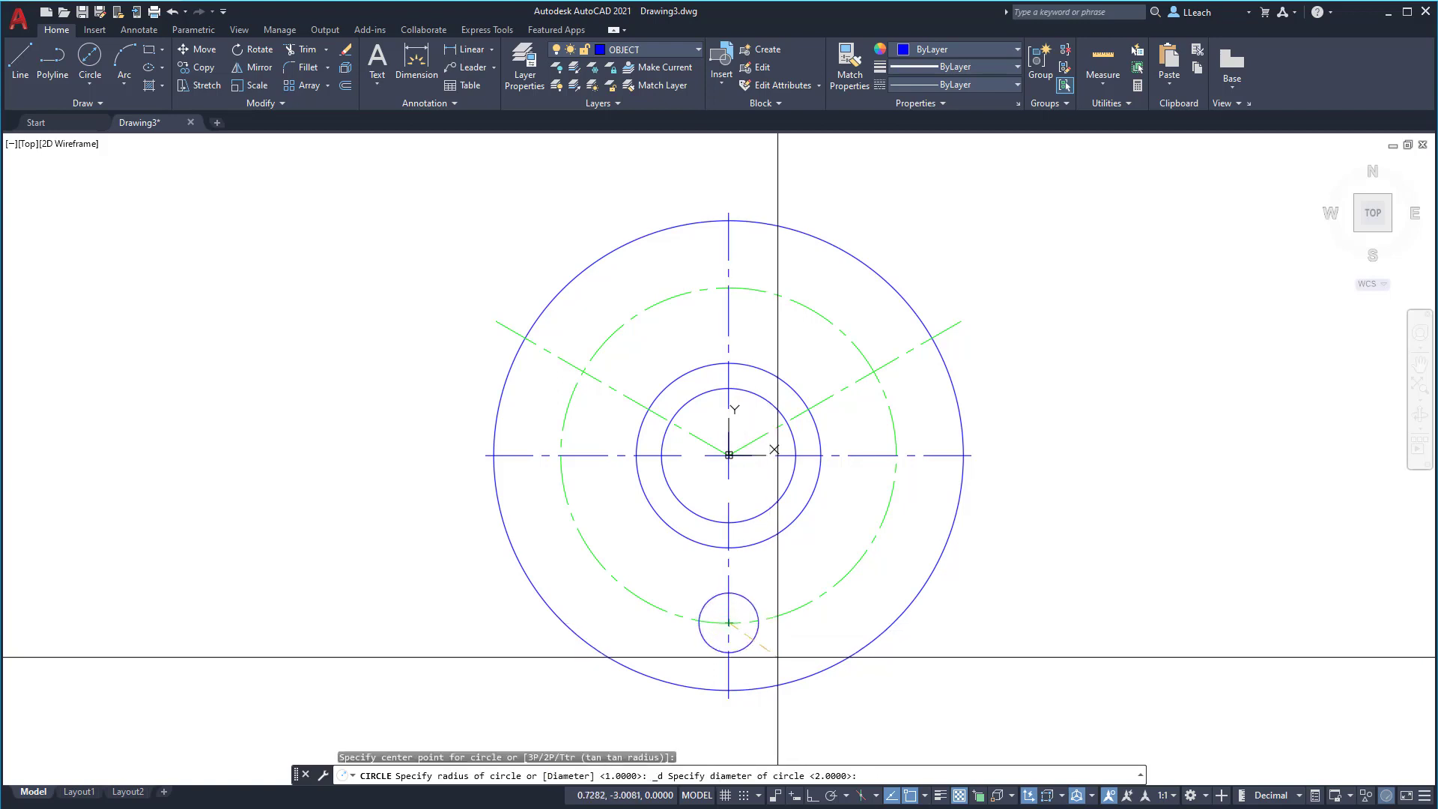
key("Return")
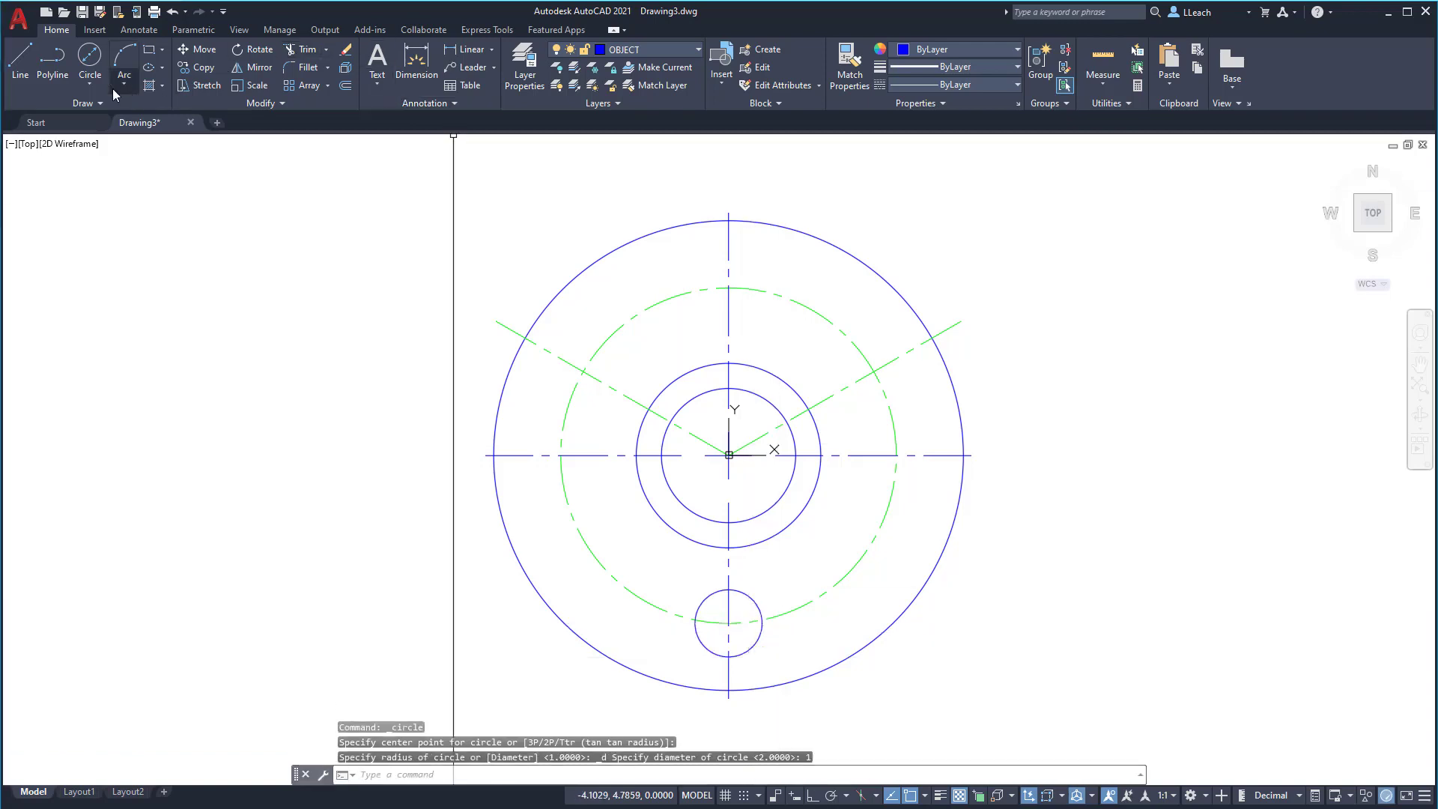
Draw a circle with a diameter of 1 centred where the right angled centerline intersects the green circle.
left_click(90, 85)
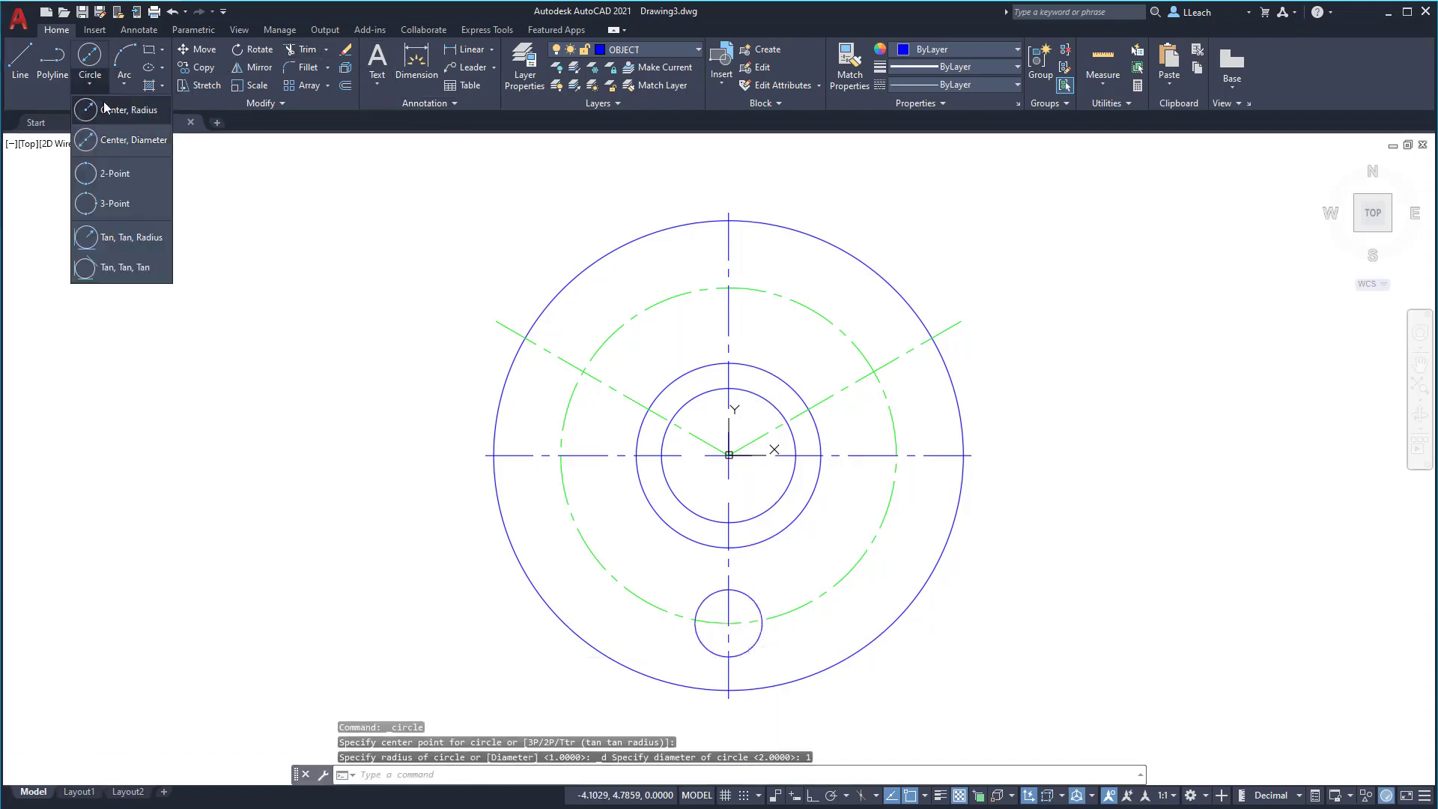
left_click(119, 142)
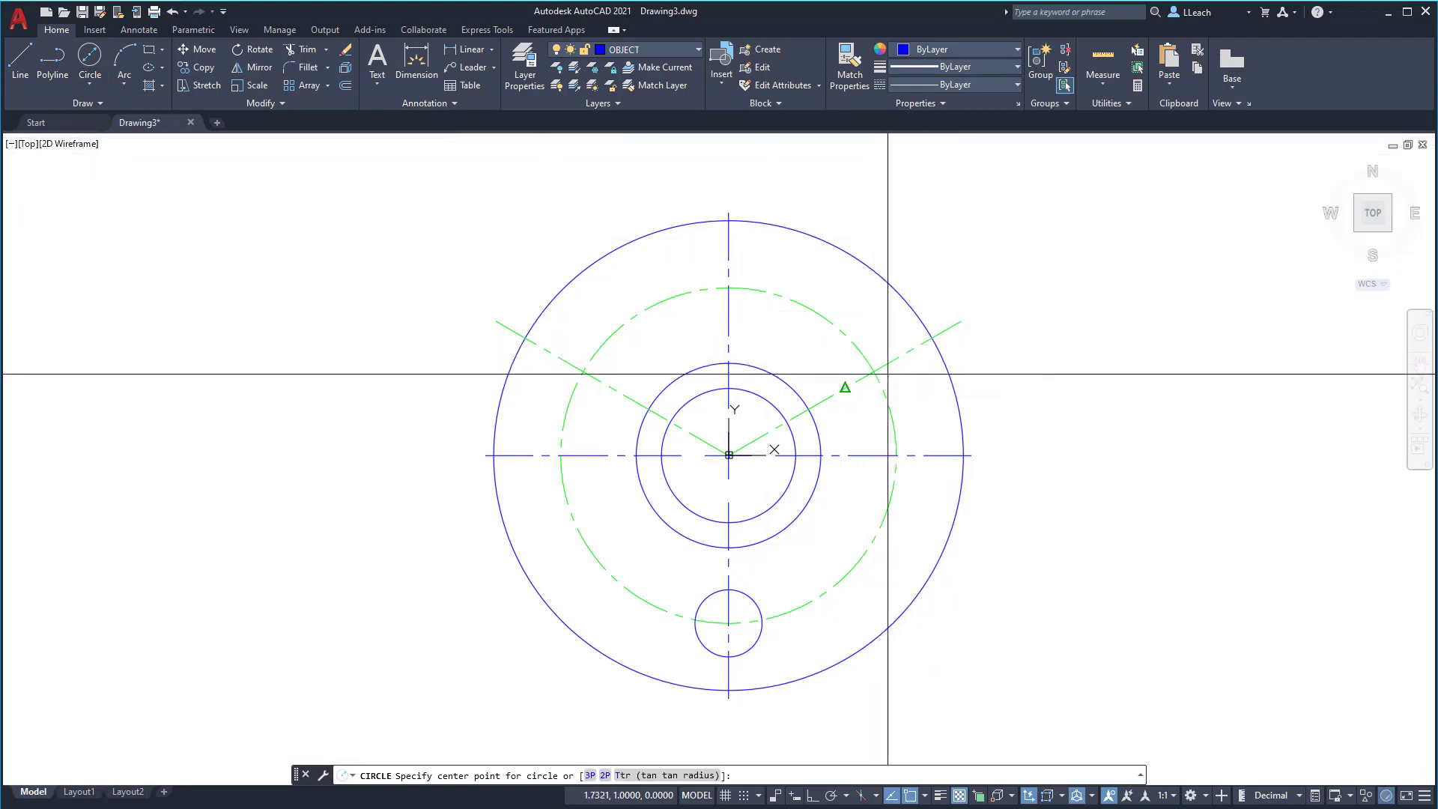
left_click(926, 796)
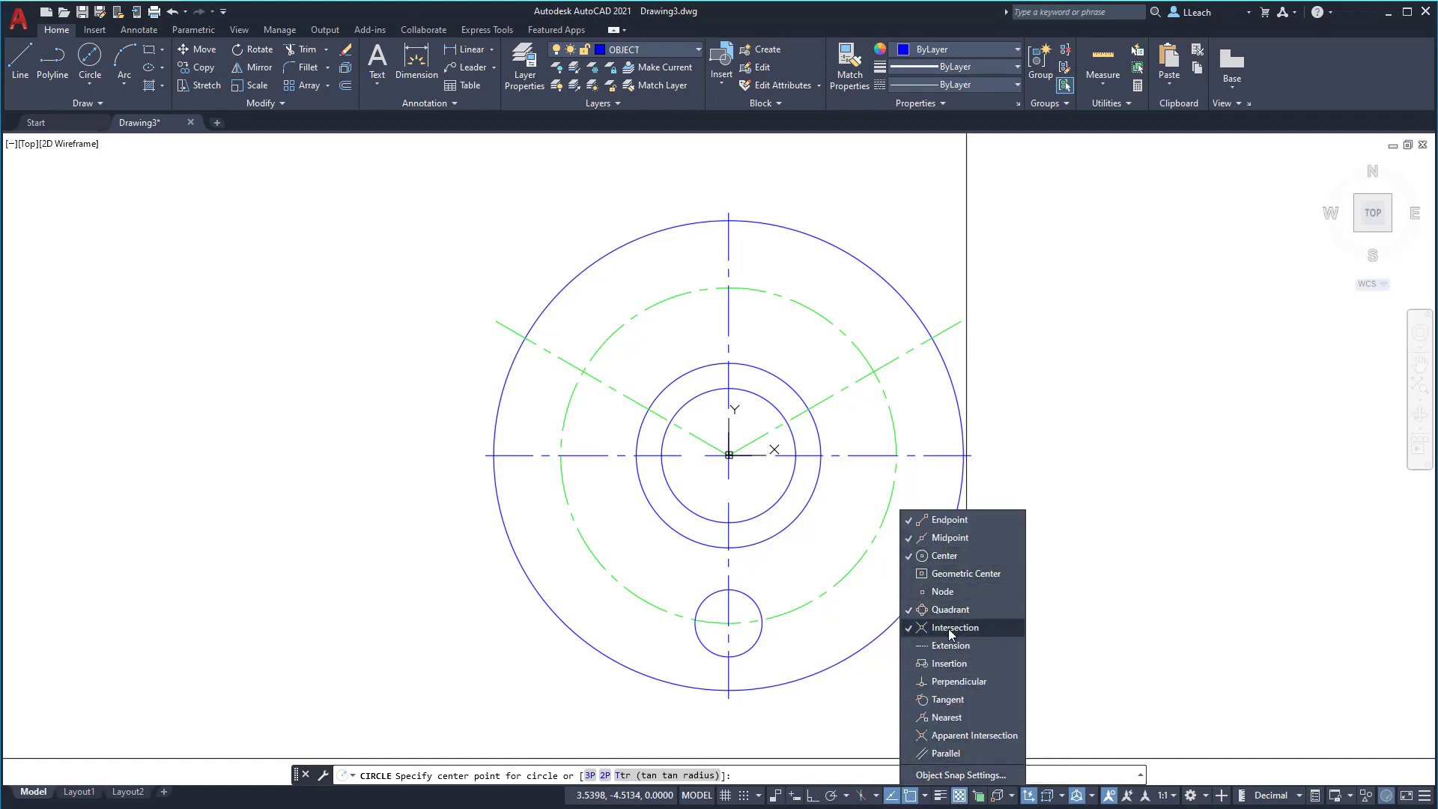
left_click(1094, 612)
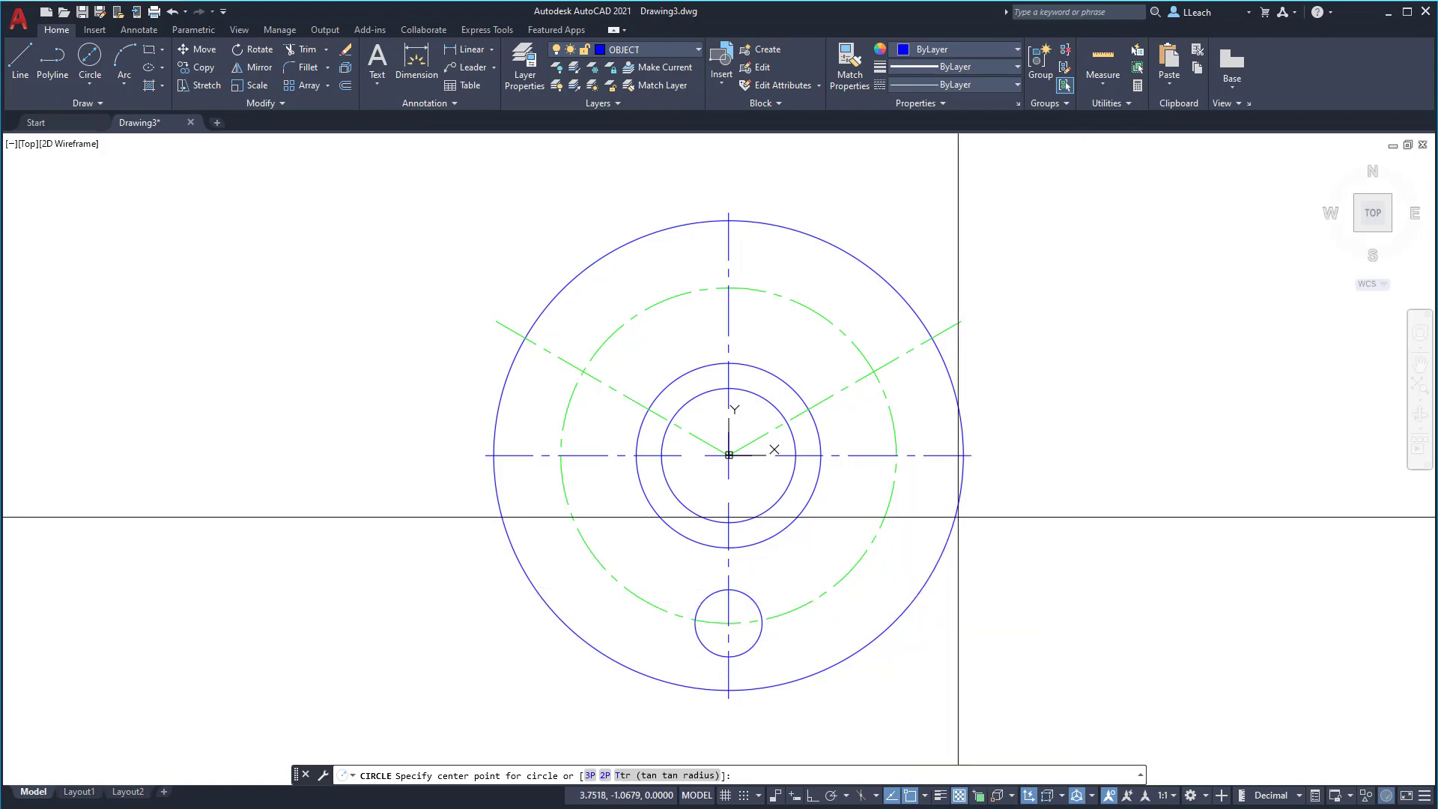
left_click(868, 368)
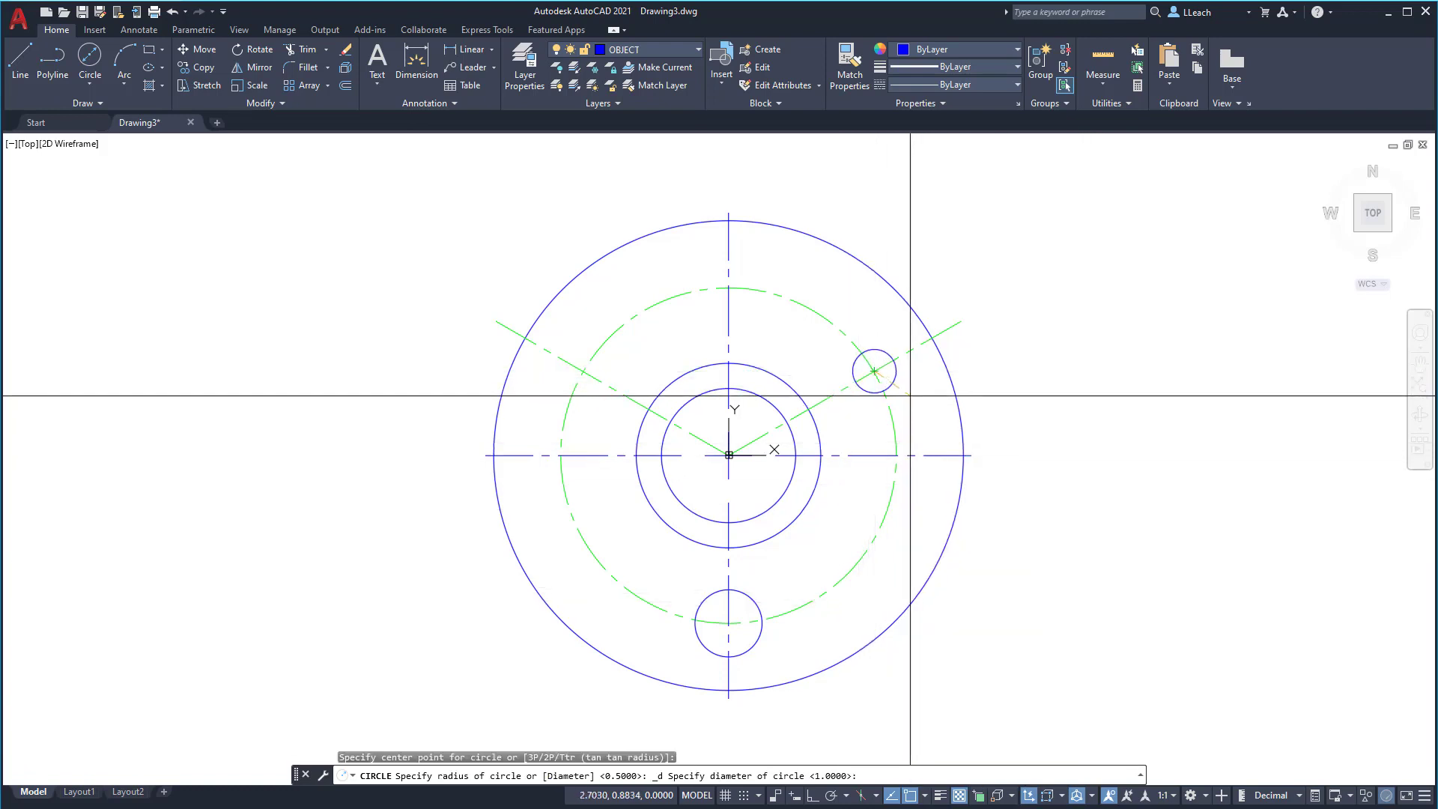
key("Return")
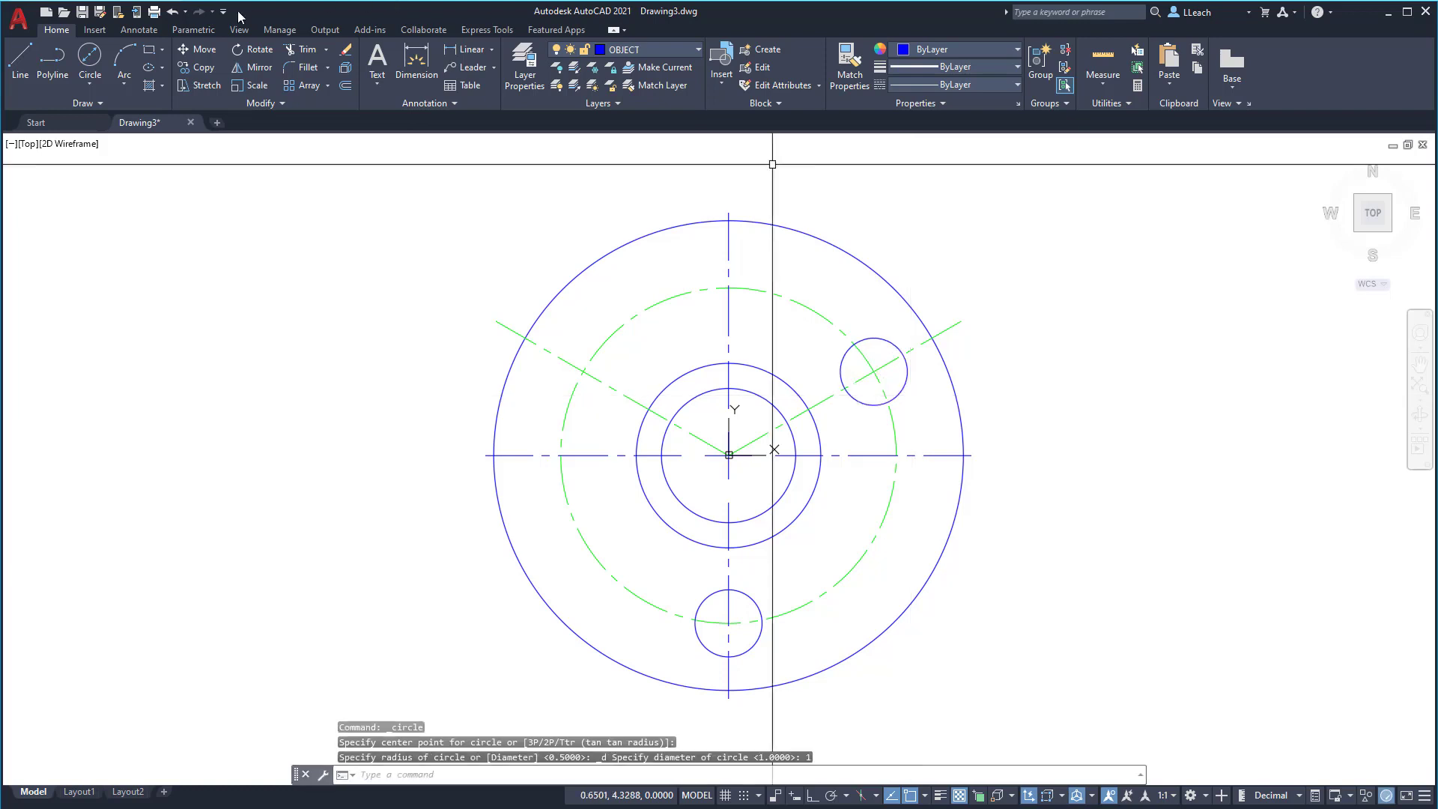
Draw a circle with a diameter of 1 centred where the left angled centerline intersects the green circle.
left_click(86, 83)
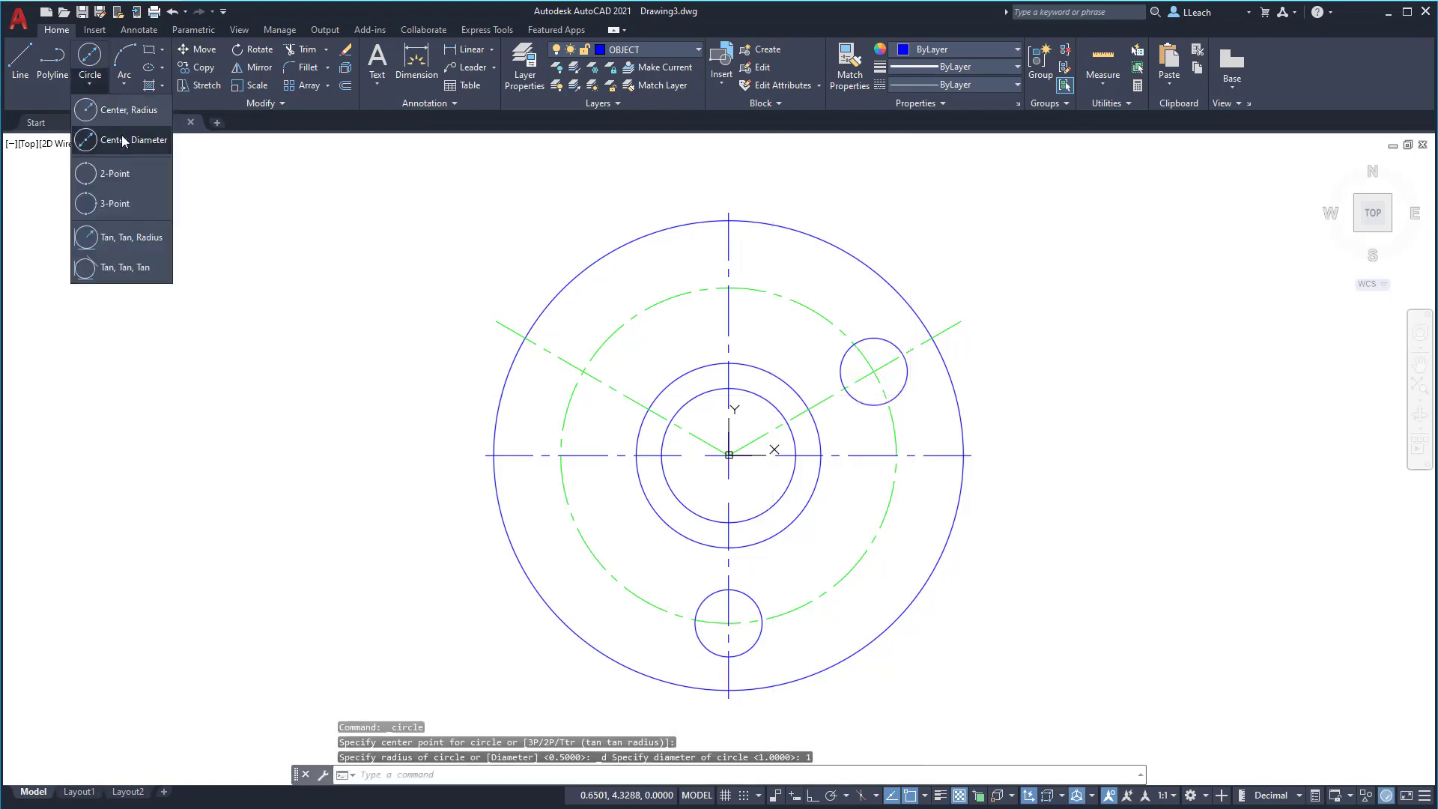
left_click(125, 142)
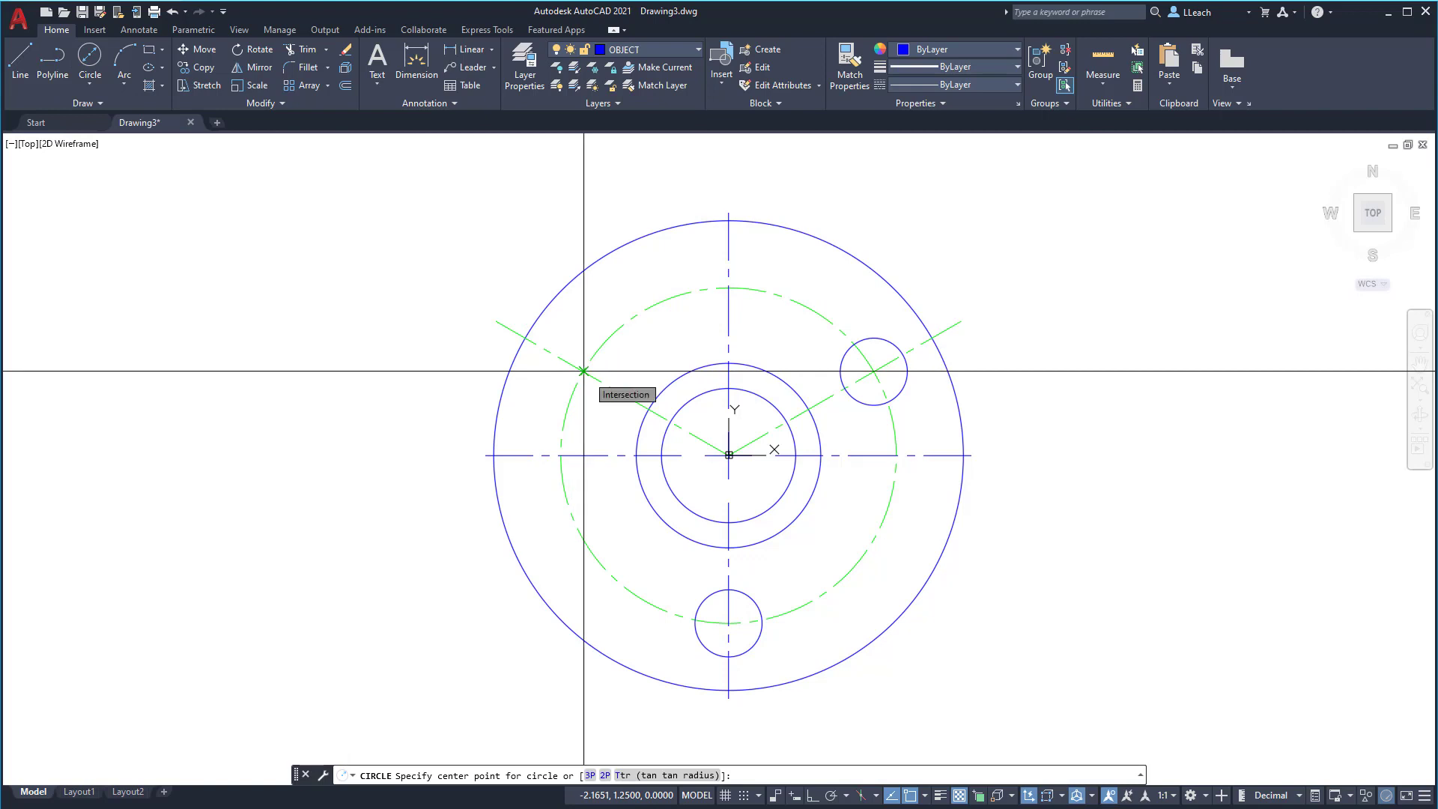
left_click(583, 370)
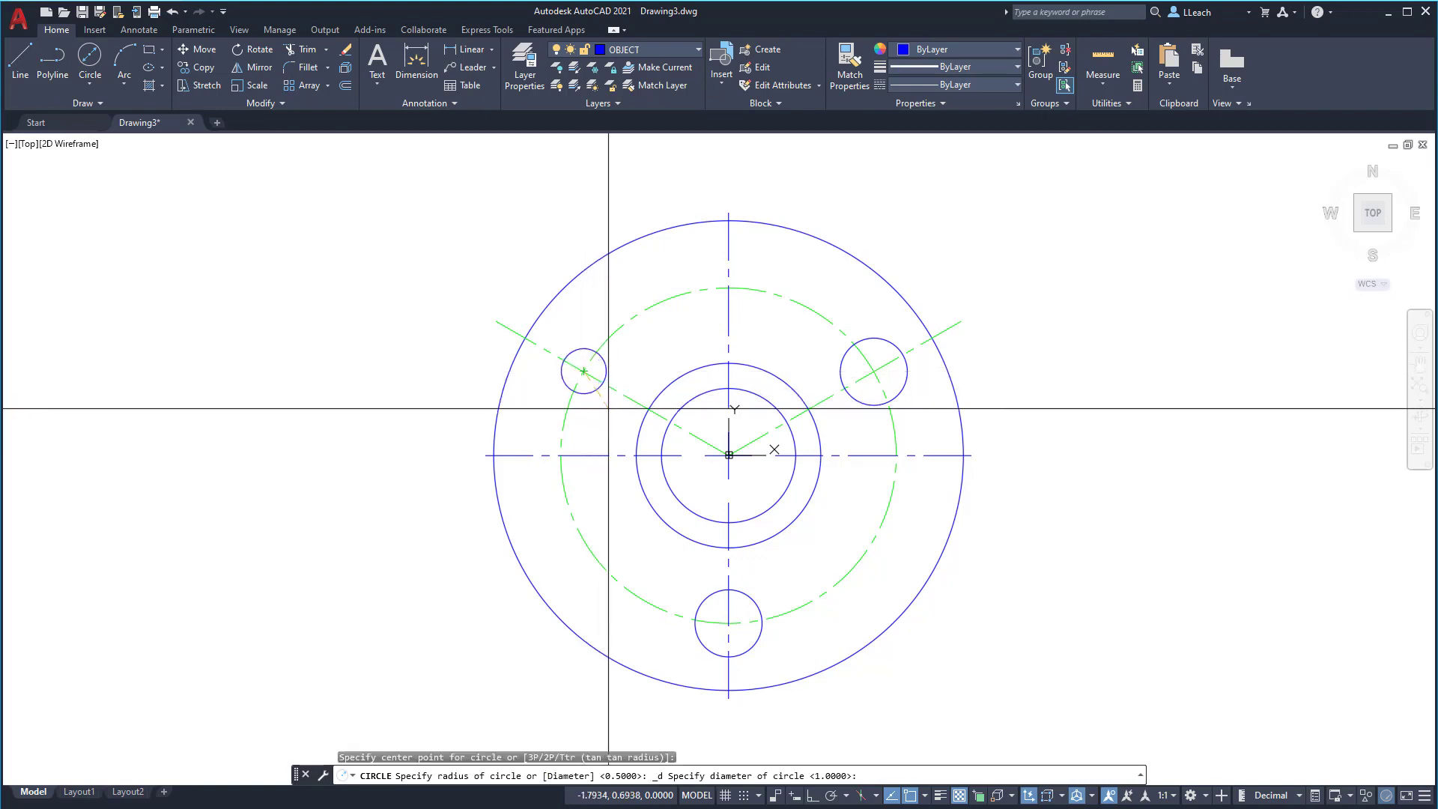
type("1")
key("Return")
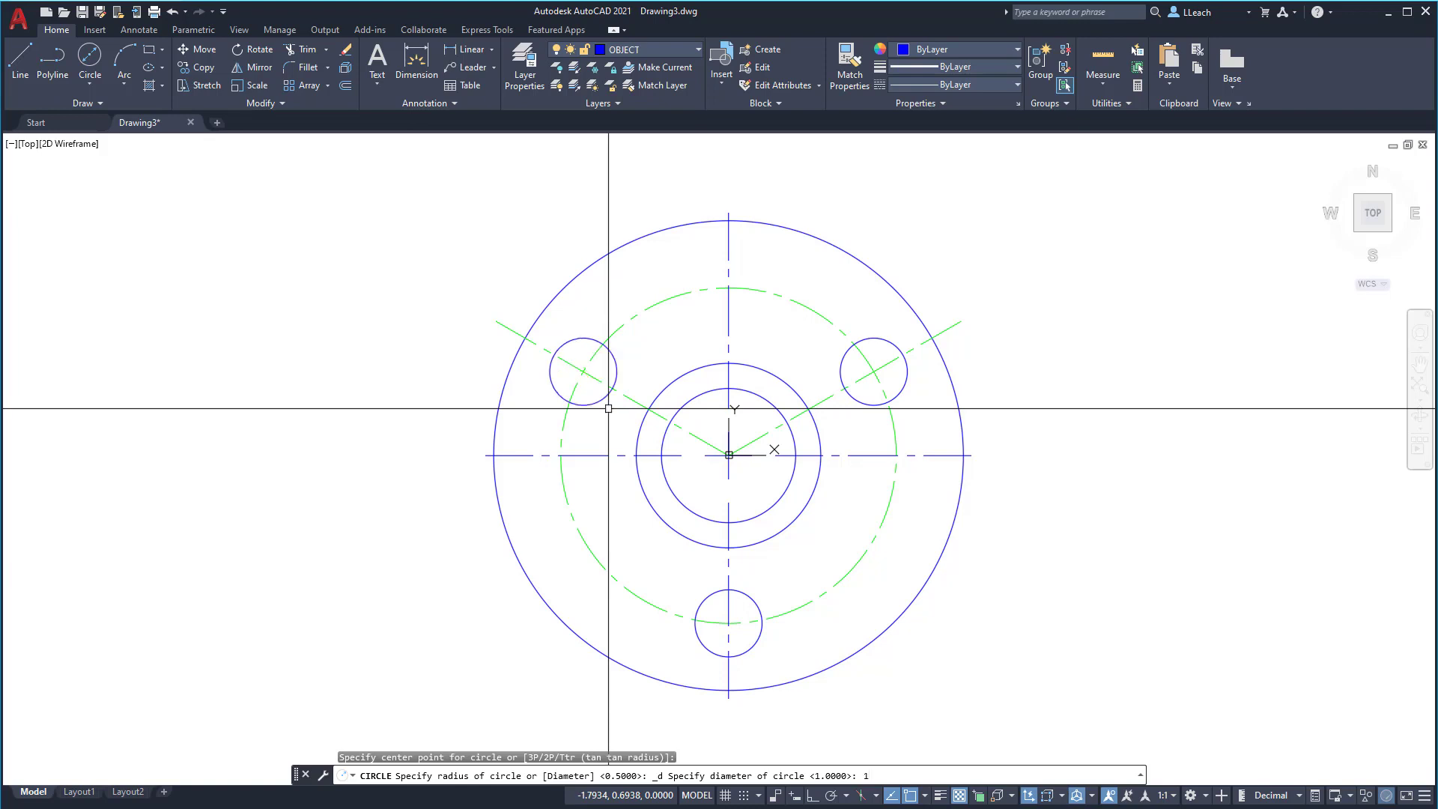
key("Escape")
middle_click_drag(769, 368, 864, 346)
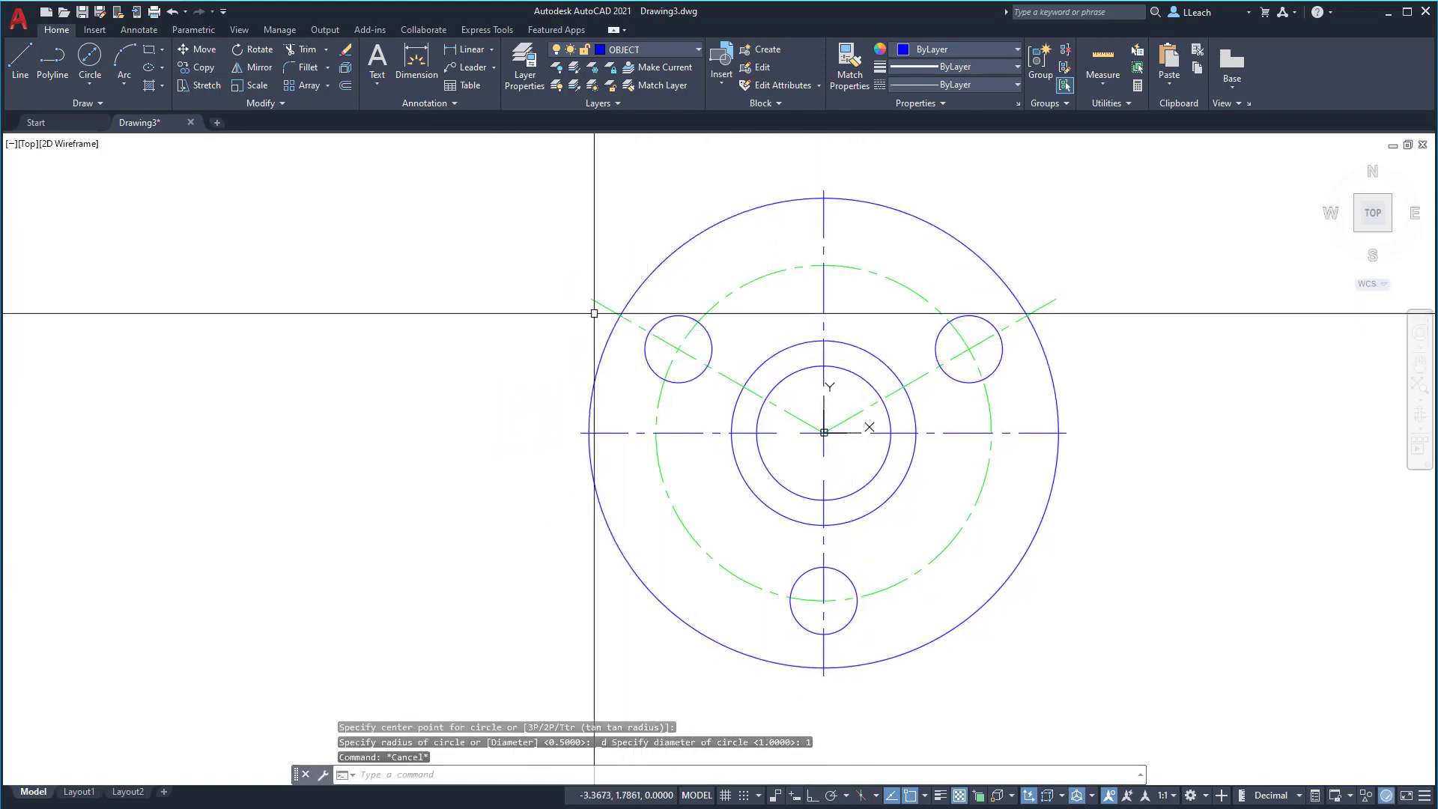
middle_click_drag(581, 313, 601, 337)
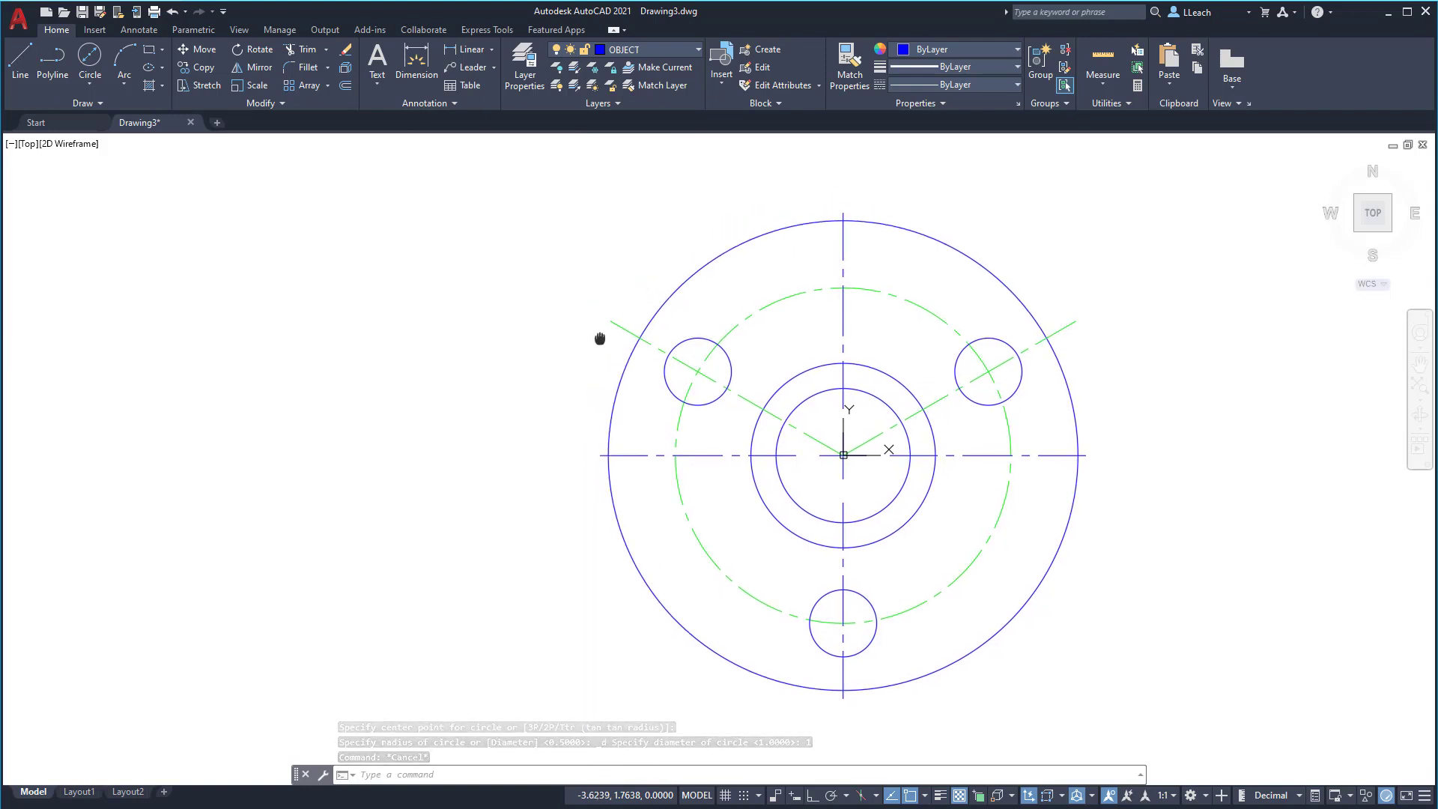